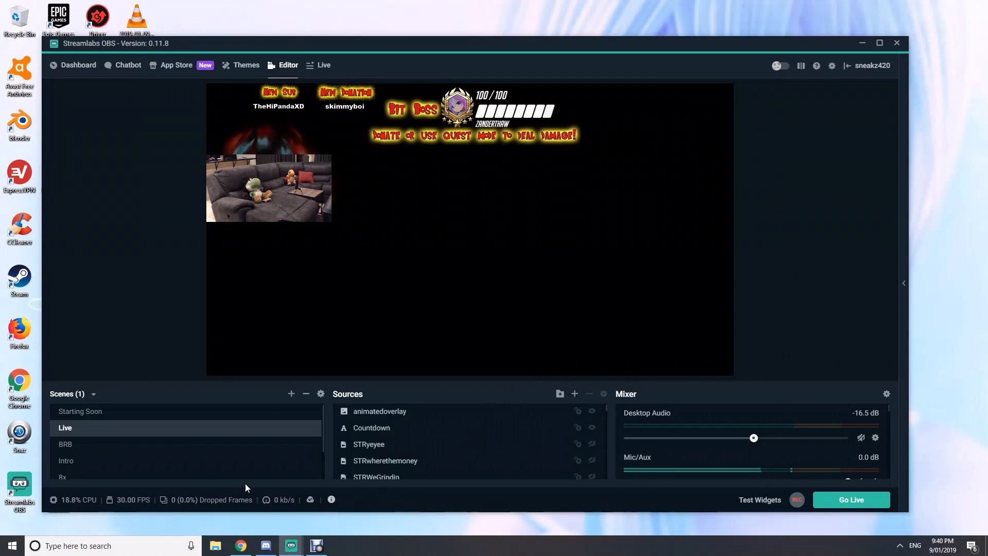
Add a new scene named "Webcam preview"
scroll(241, 438, "down", 2)
scroll(297, 419, "up", 2)
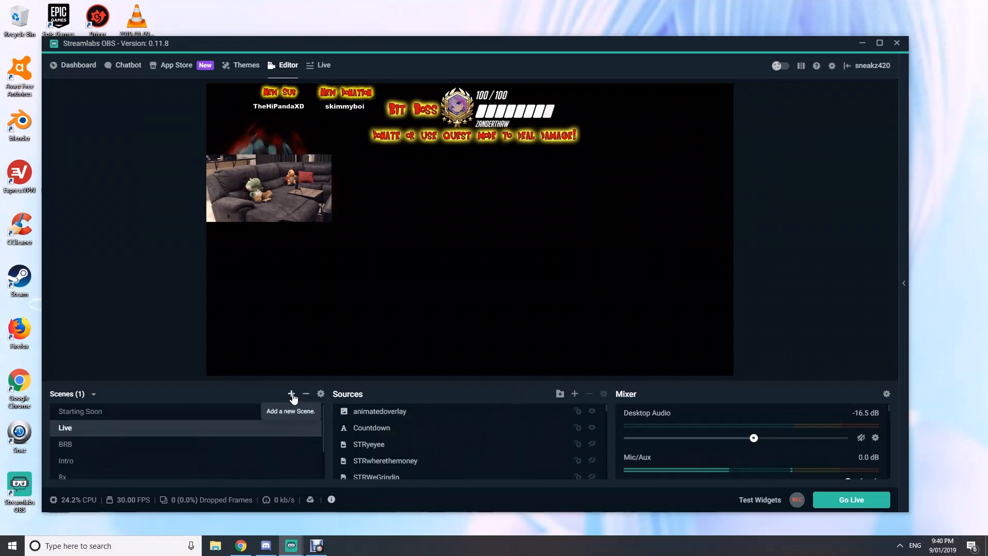
left_click(292, 395)
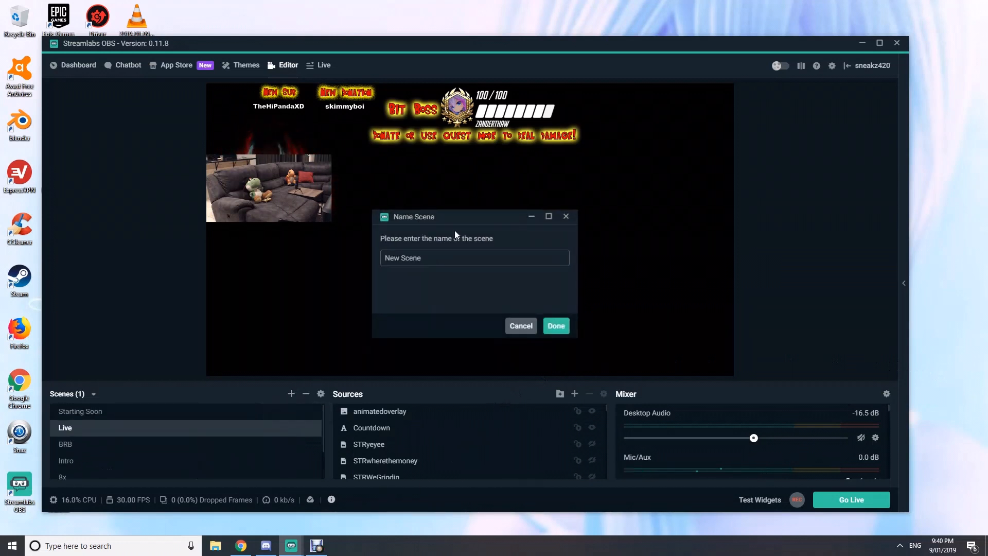
type("Webc")
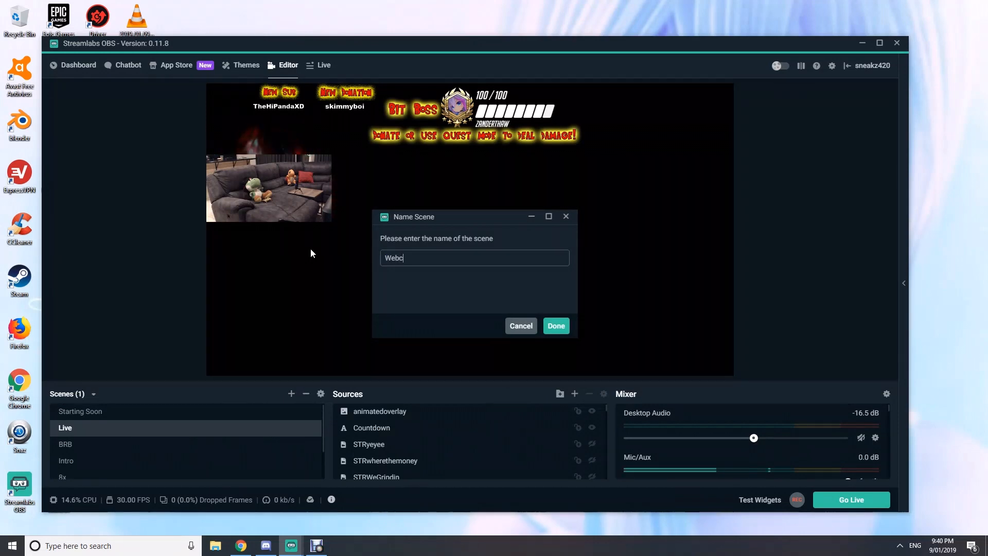
type("am (camera)")
key("Return")
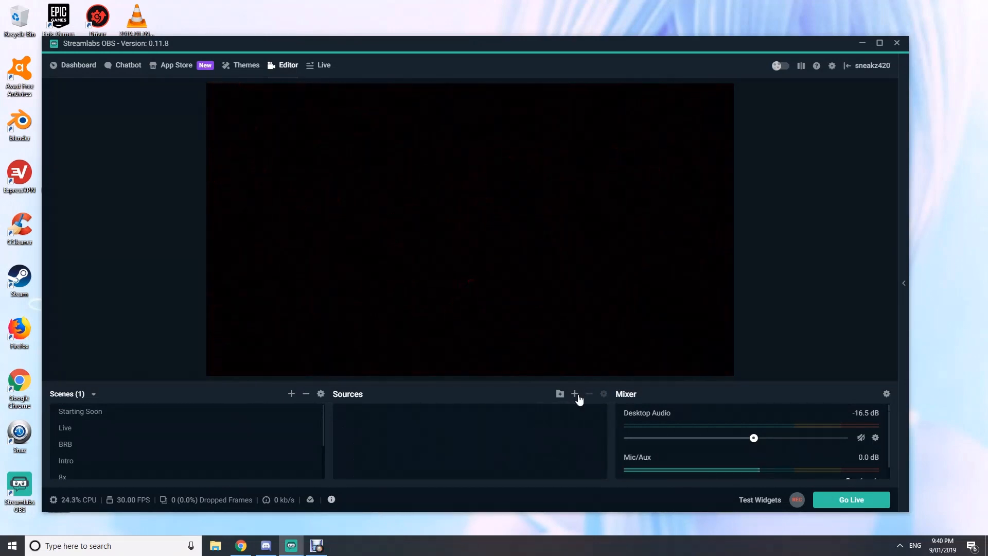
Add a new Video Capture Device source named "Webcam" to the new scene
left_click(575, 397)
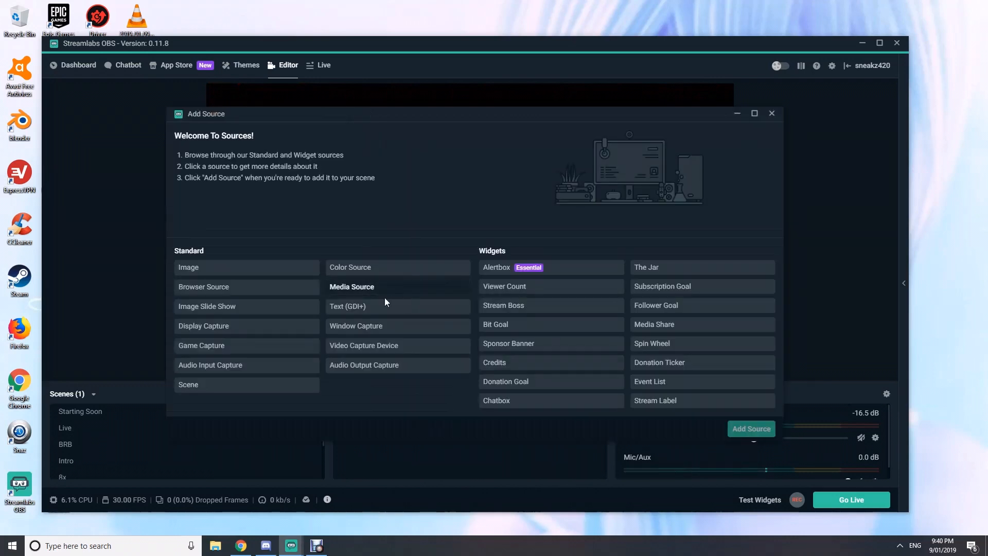
left_click(369, 344)
left_click(751, 428)
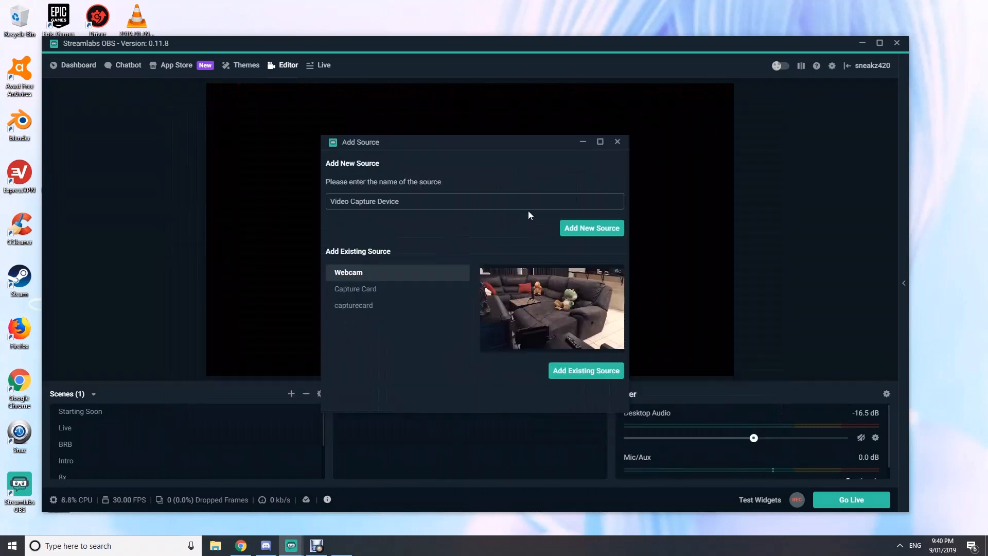
key("ctrl+a")
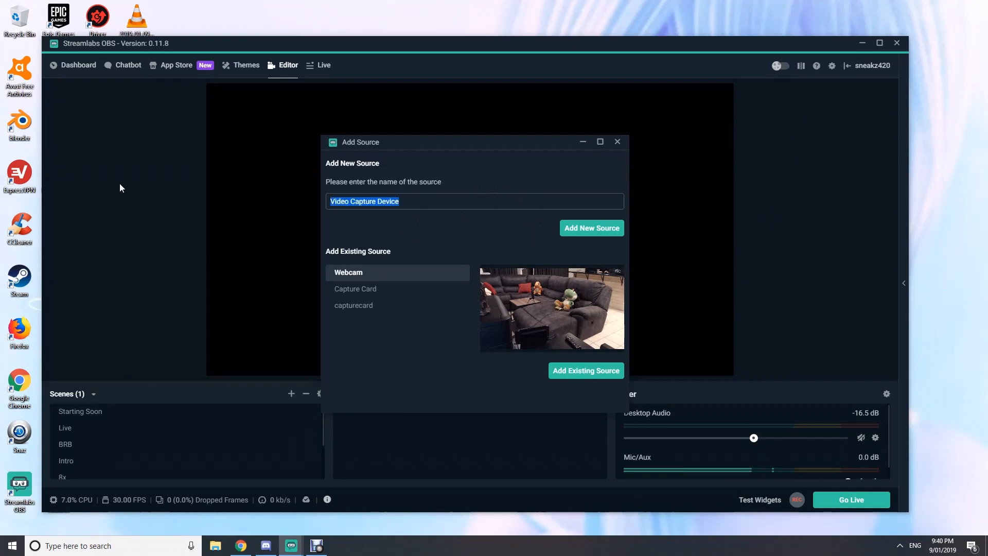
type("Webcam")
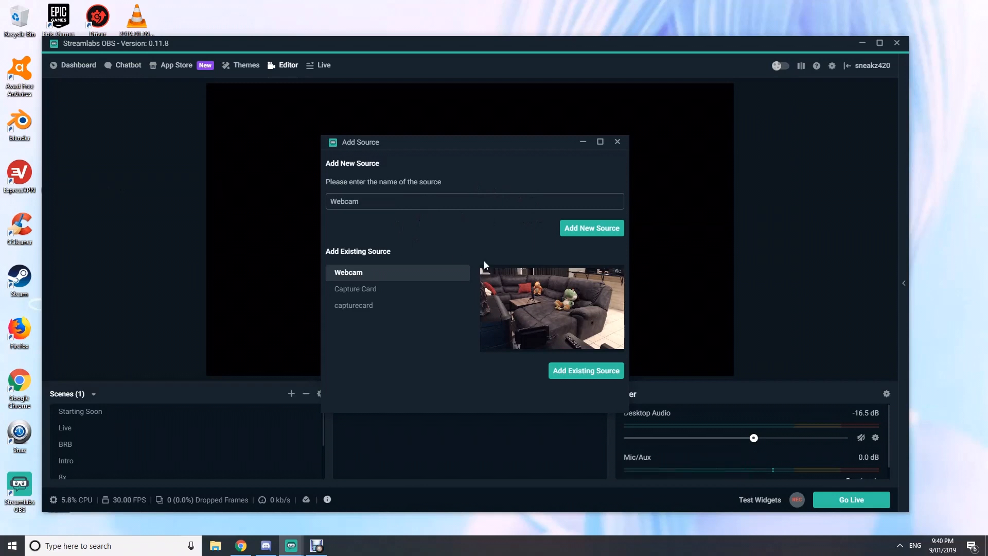
left_click(563, 227)
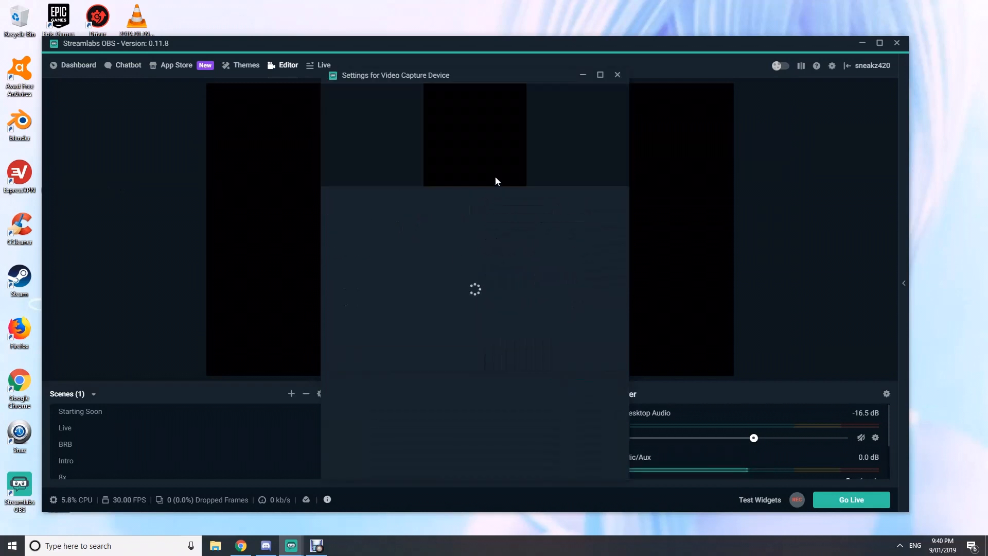
Set the new source's device to c922 Pro Stream Webcam and accept the settings
left_click(487, 204)
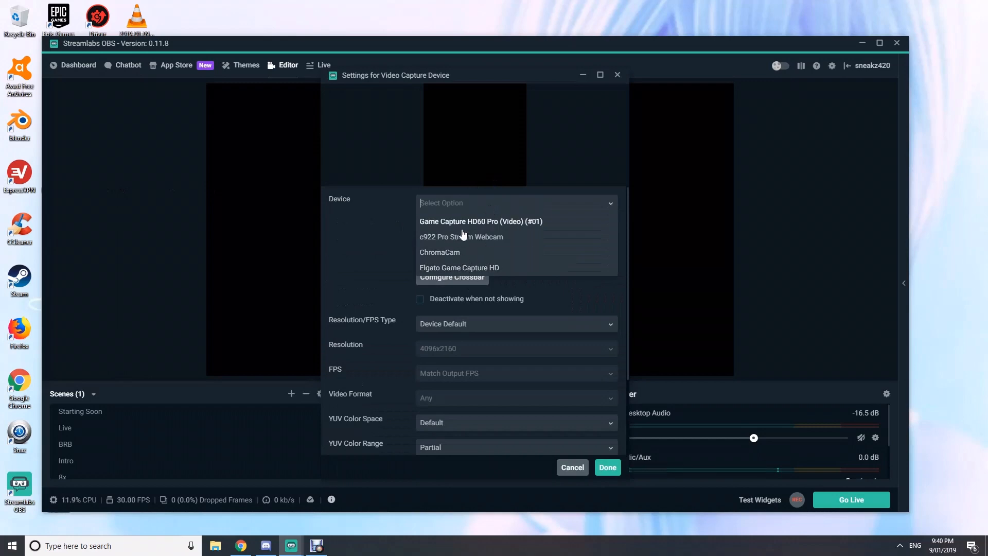
left_click(464, 235)
left_click(608, 467)
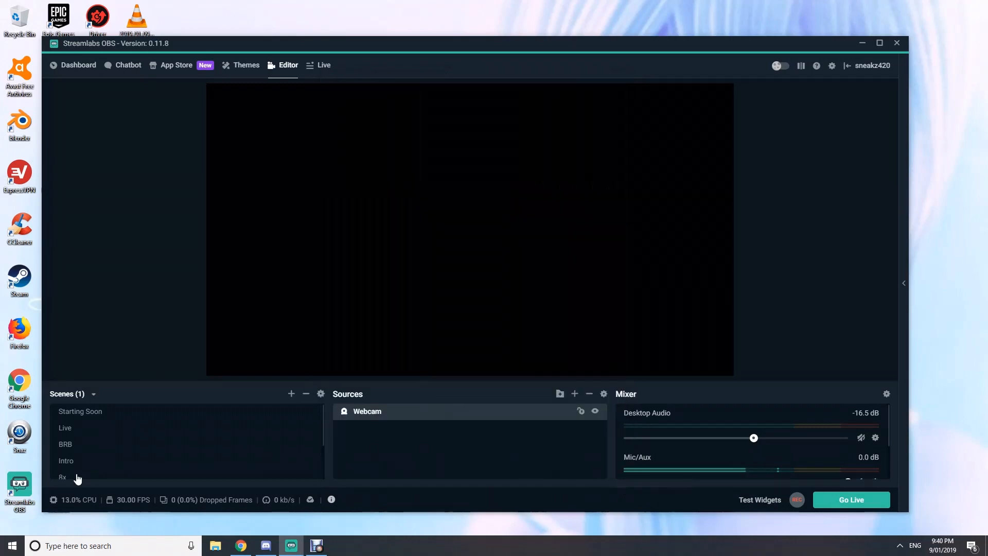
Switch to the existing Webcam preview scene and shrink its Webcam source to about 457 px from the canvas's left edge and 257 px from its top
scroll(77, 479, "down", 2)
left_click(88, 455)
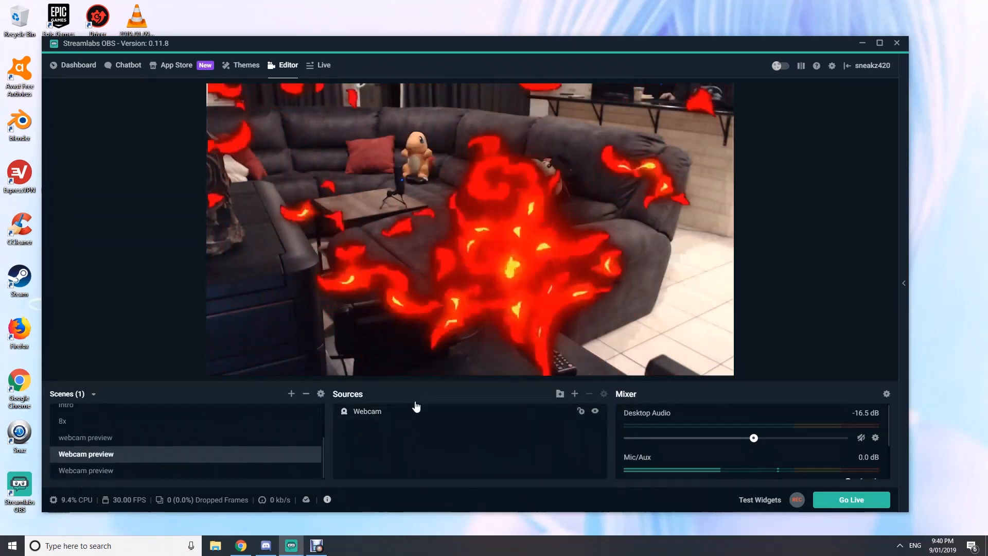
left_click(417, 410)
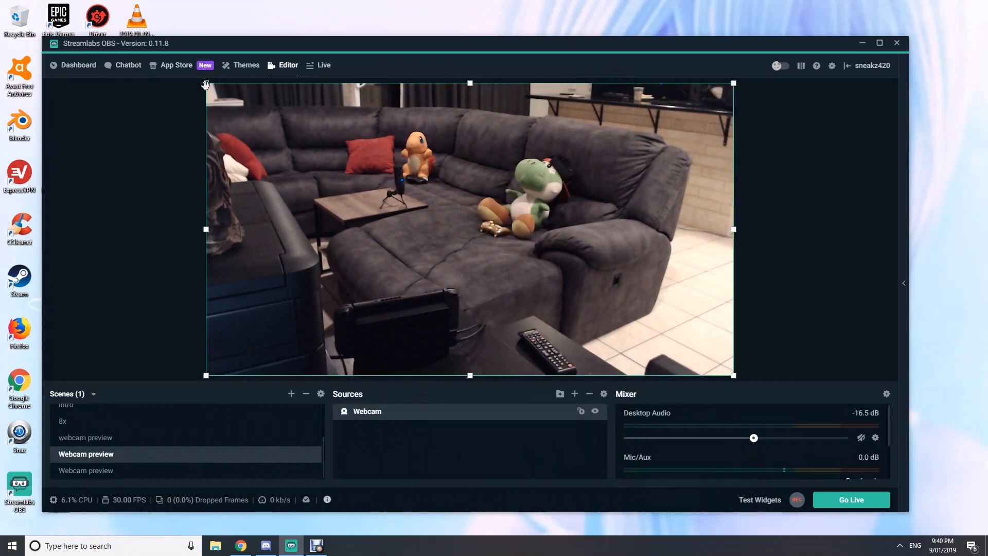
left_click_drag(205, 84, 331, 153)
In the Webcam source's properties, set the resolution type to Custom and the resolution to 1920x1080
right_click(381, 415)
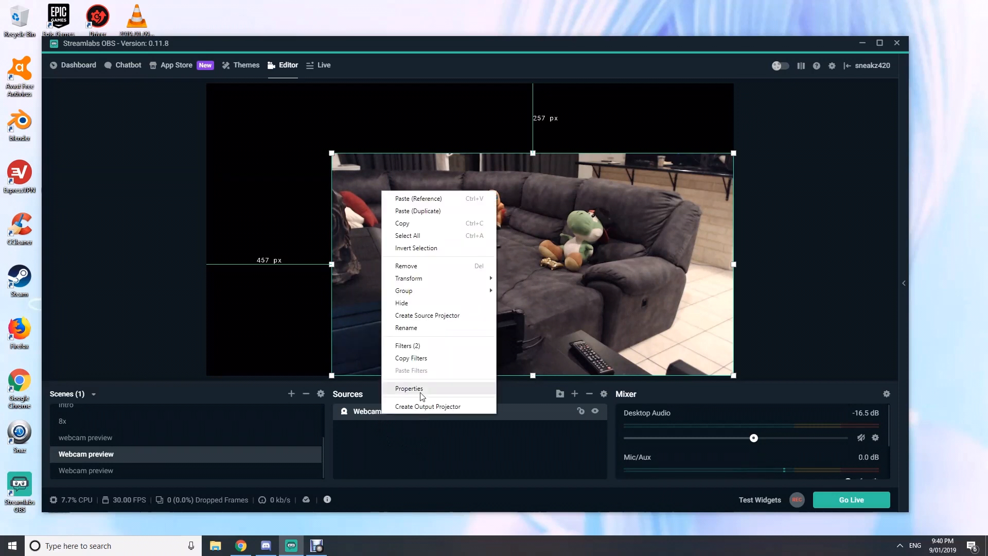
left_click(422, 388)
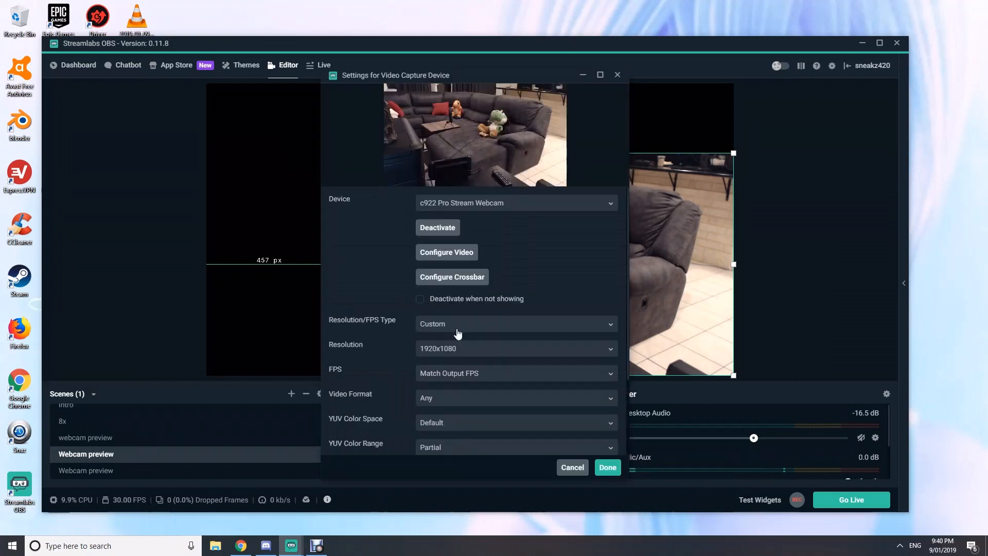
left_click(457, 330)
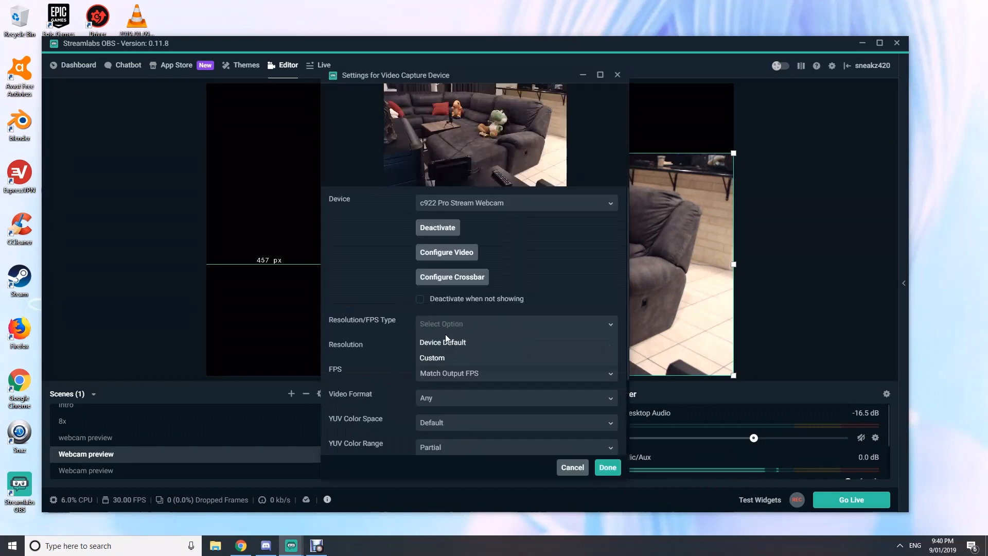
left_click(441, 359)
left_click(446, 350)
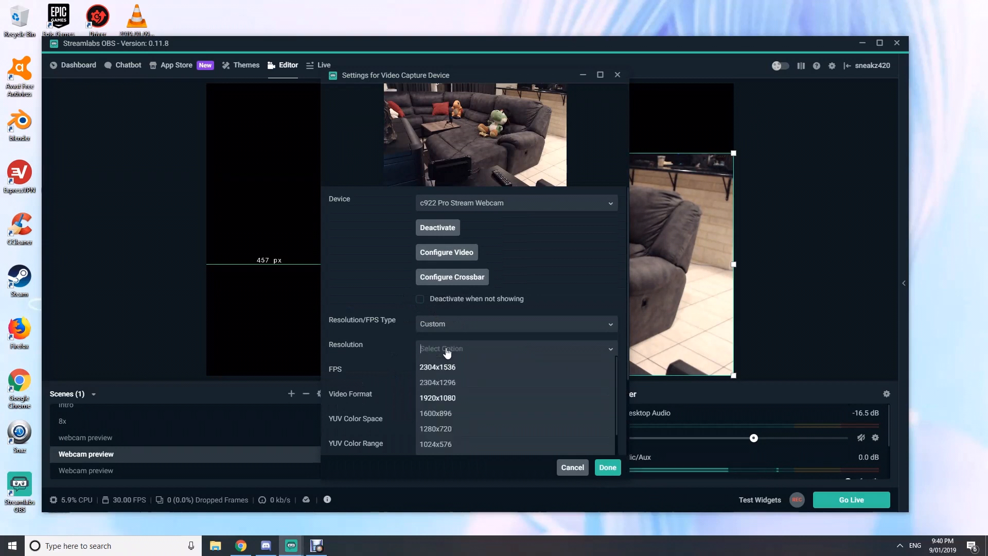
scroll(451, 383, "down", 2)
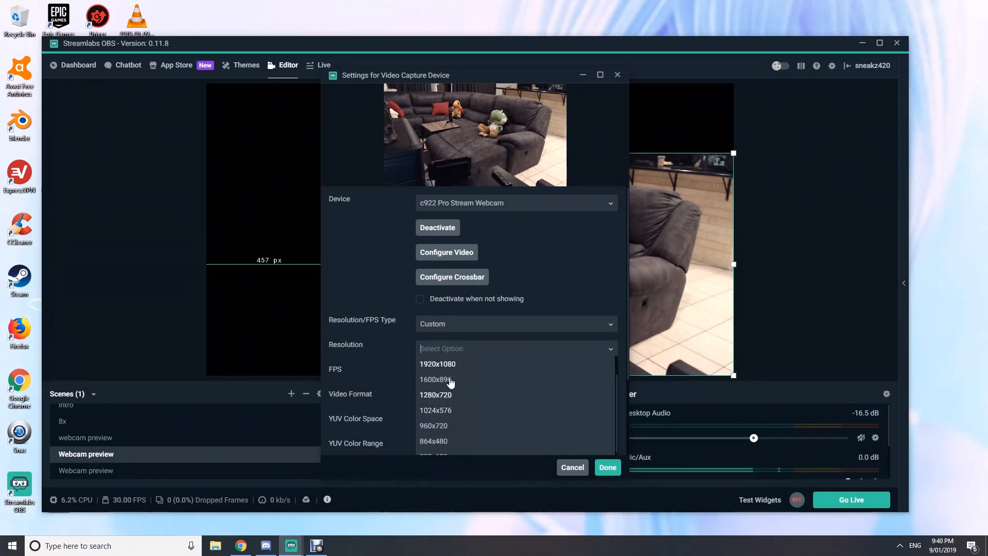
scroll(451, 386, "up", 2)
left_click(451, 395)
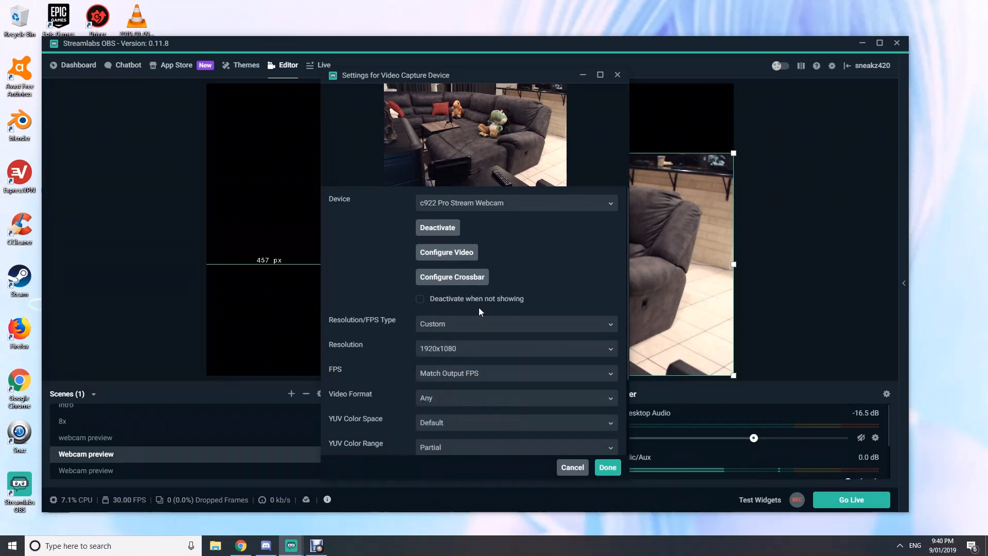
left_click(606, 467)
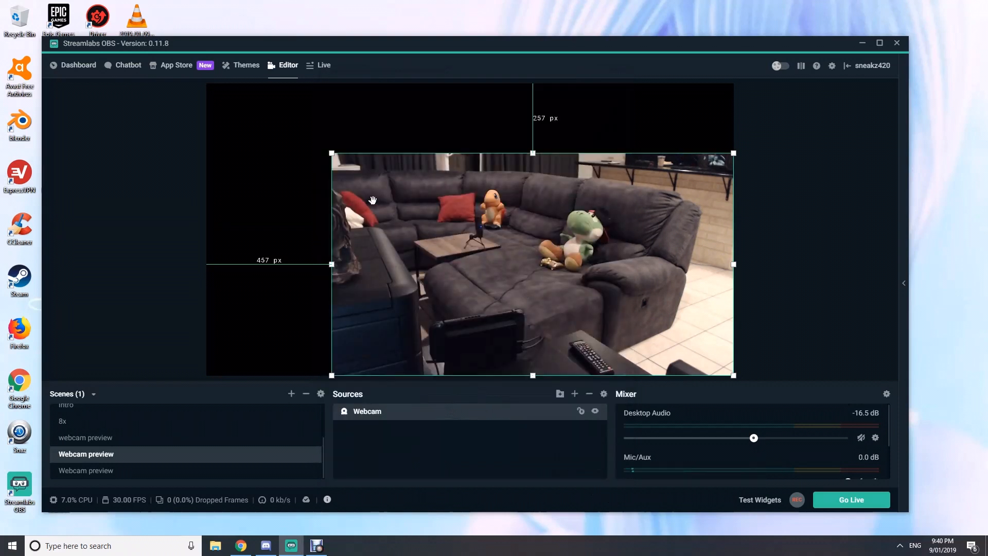
Move the Webcam source nearer the canvas centre, apply the Fit to Screen transform, and deselect it
left_click_drag(524, 252, 487, 221)
right_click(486, 221)
mouse_move(569, 309)
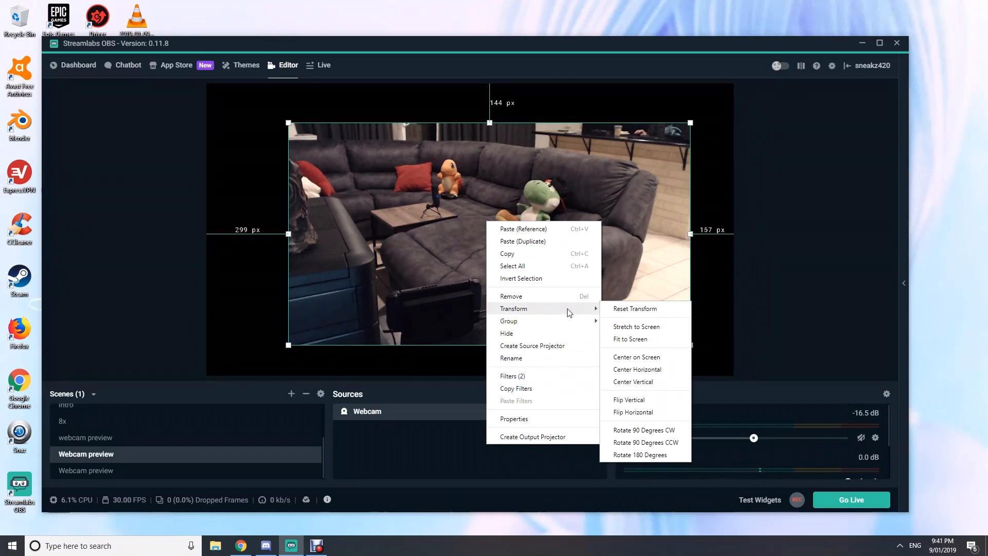
right_click(440, 301)
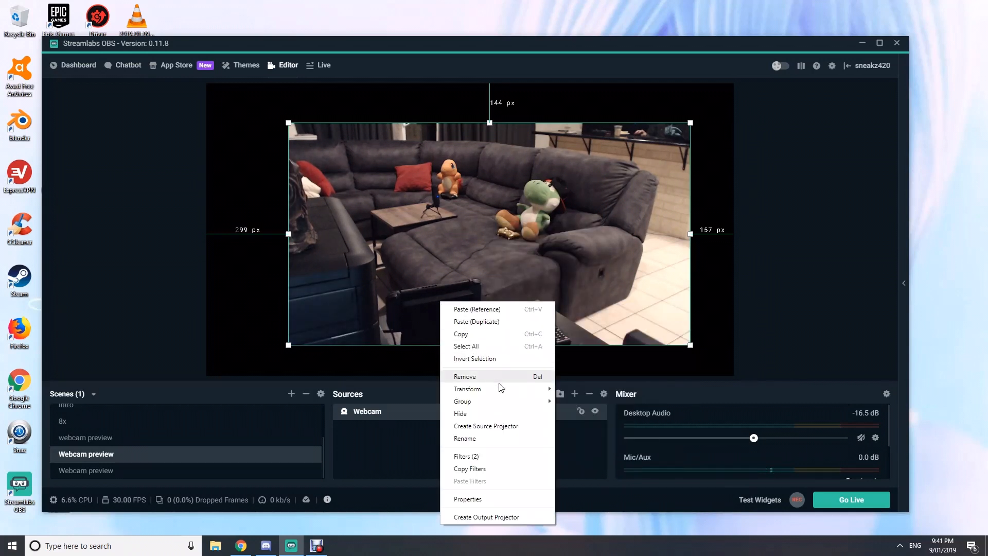
mouse_move(504, 390)
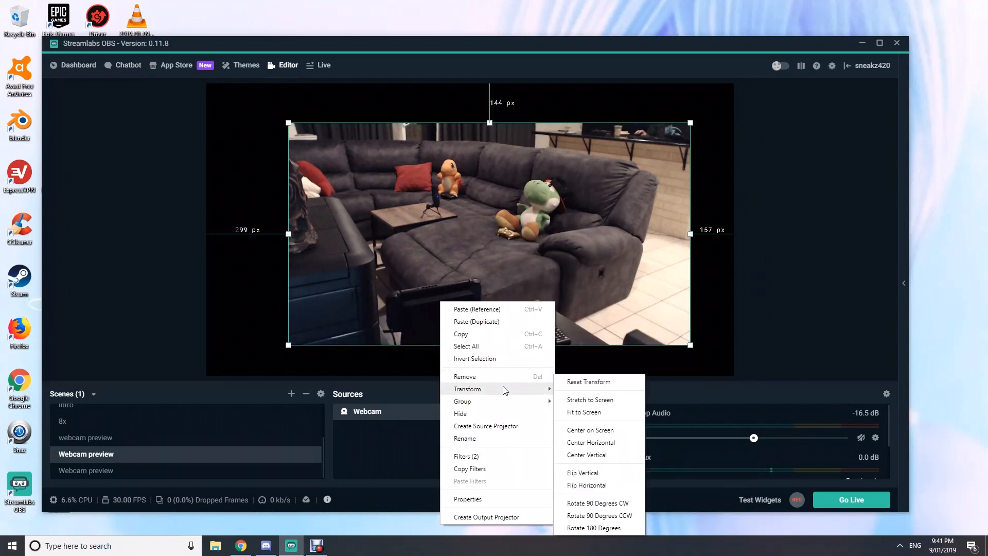
left_click(589, 412)
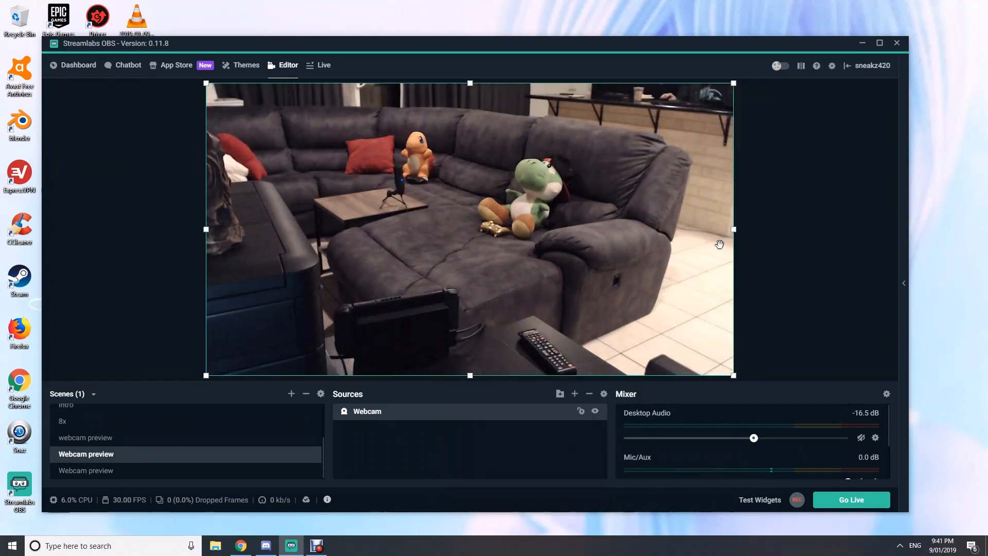
left_click(740, 209)
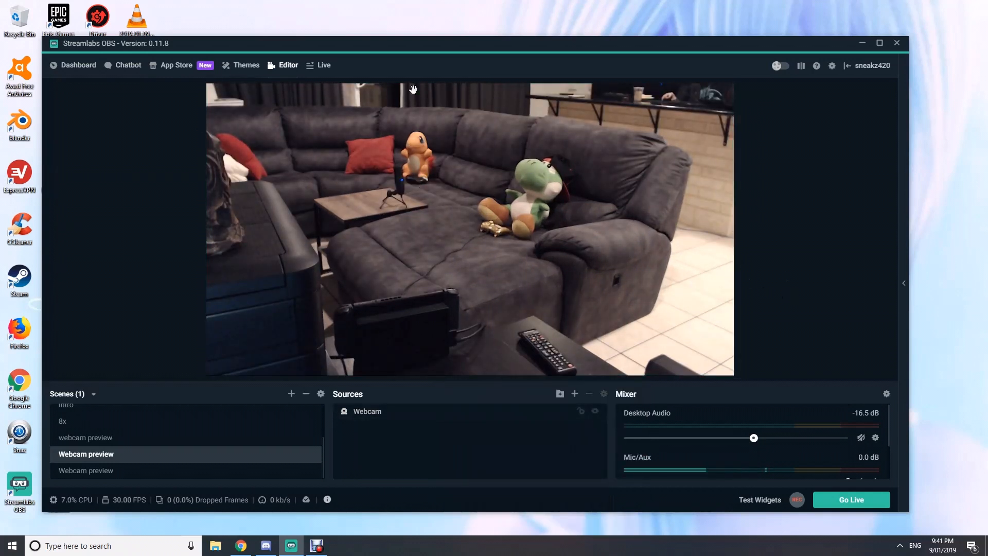
Create a scene projector for the Webcam preview scene, display it fullscreen on Display 1, and exit fullscreen
right_click(101, 458)
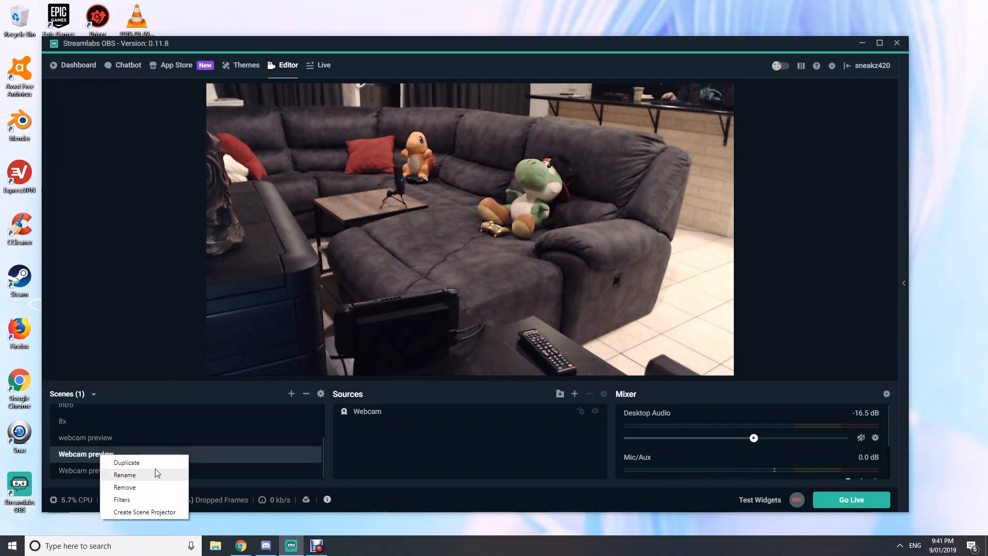
left_click(149, 511)
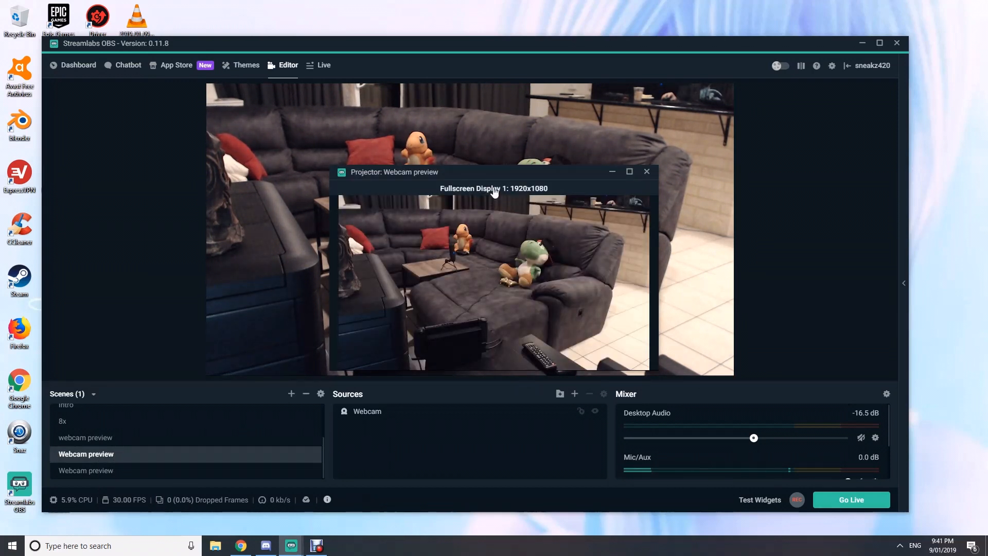
left_click(495, 193)
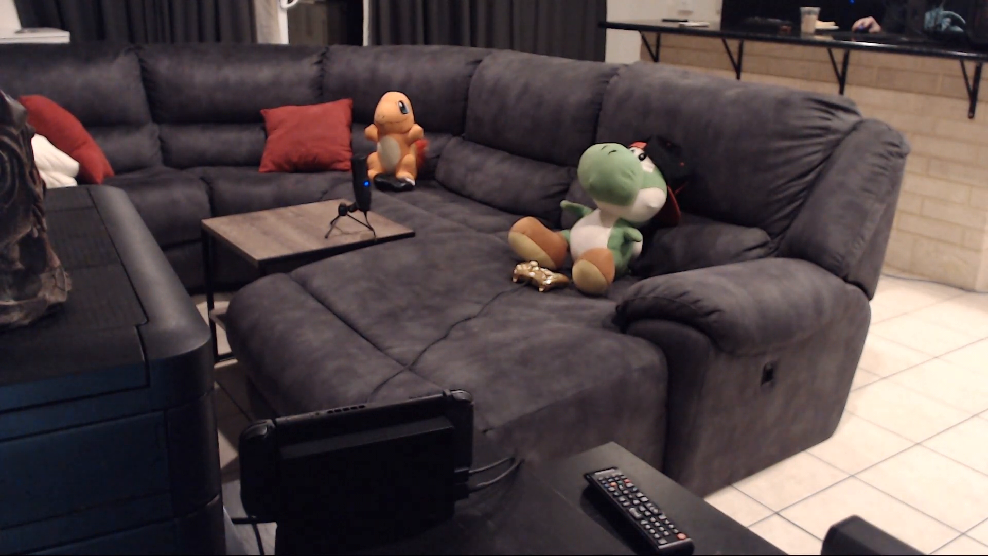
key("Escape")
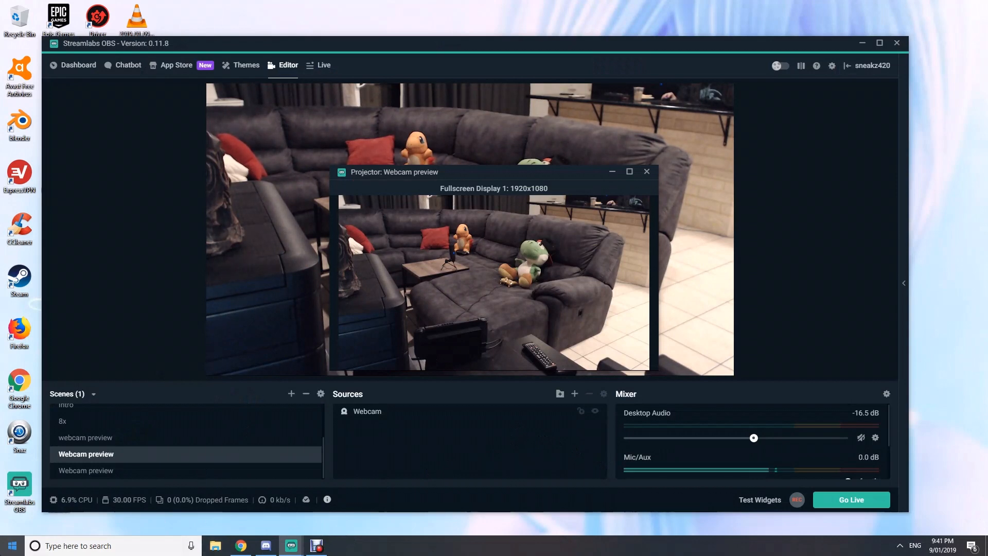
Search the computer for "photo" and launch Adobe Photoshop CC 2015
left_click(16, 548)
type("photo")
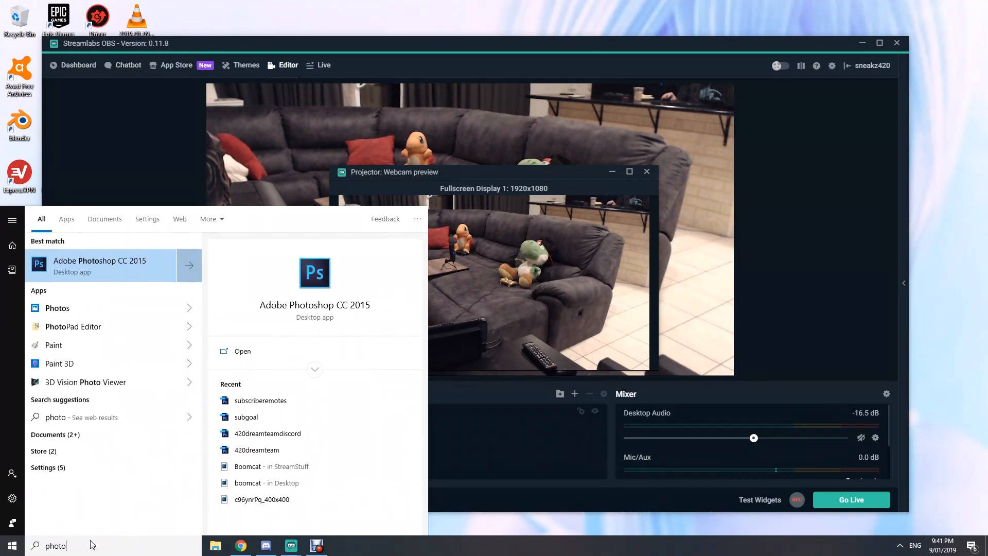
left_click(131, 273)
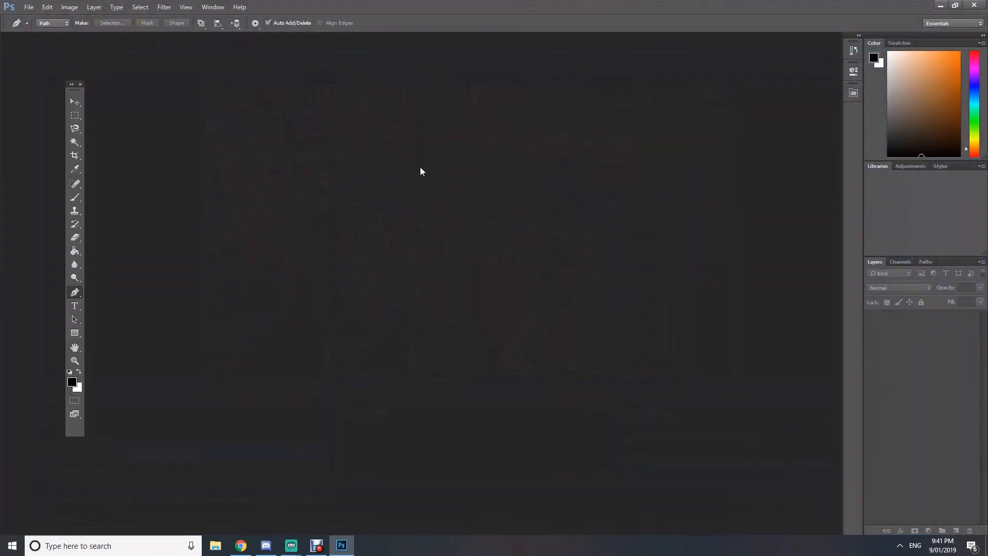
Create a new 1920 x 1080 pixel document at 72 pixels/inch with a white background
left_click(29, 7)
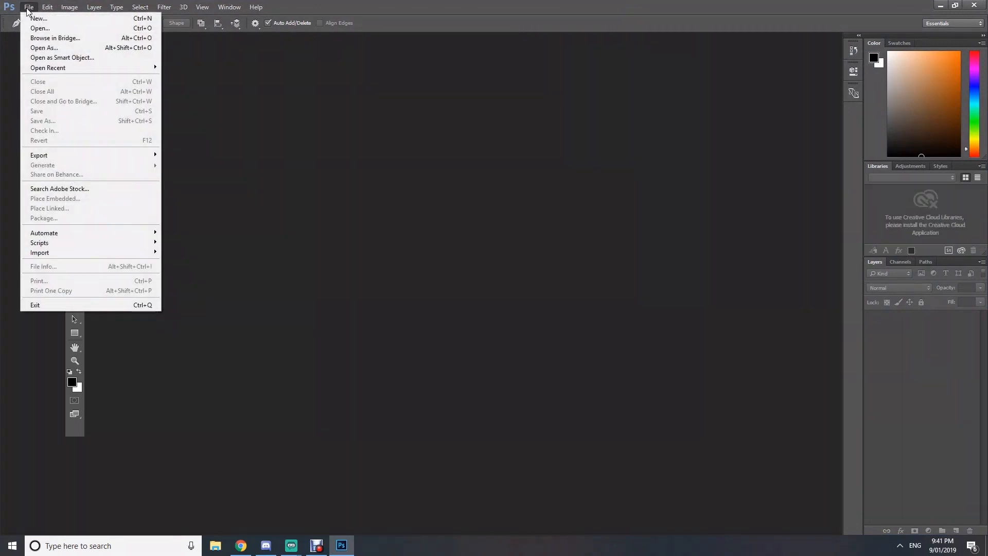
left_click(38, 18)
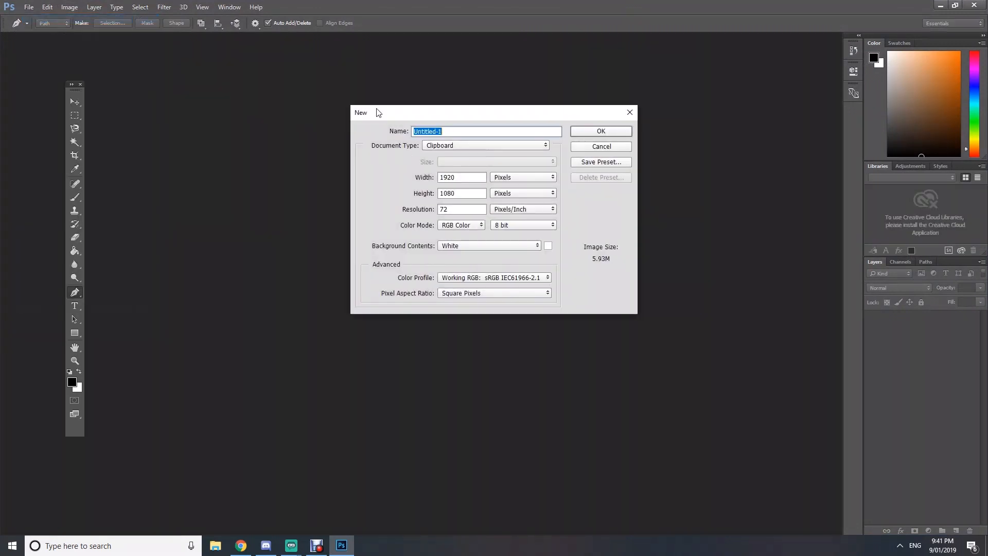
left_click(474, 177)
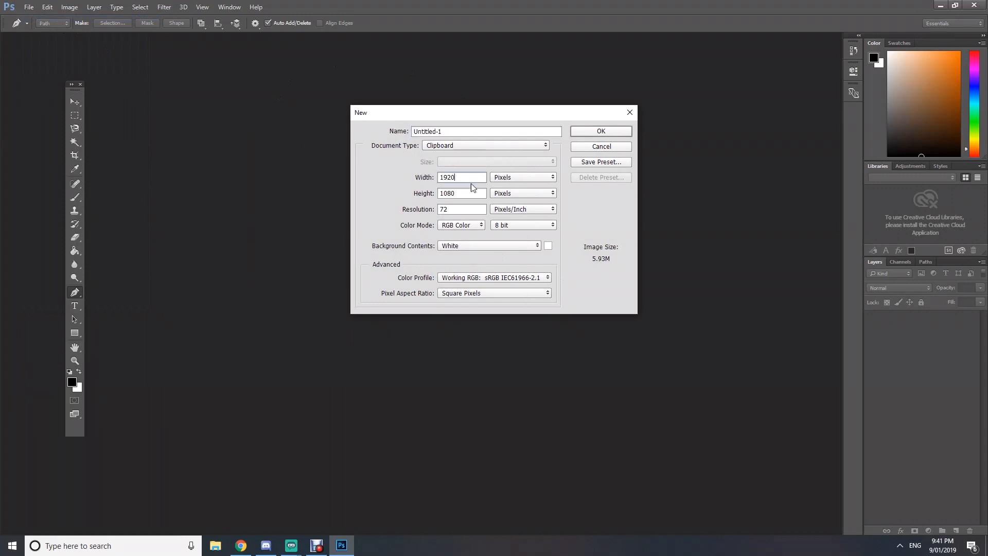
key("Tab")
left_click(602, 136)
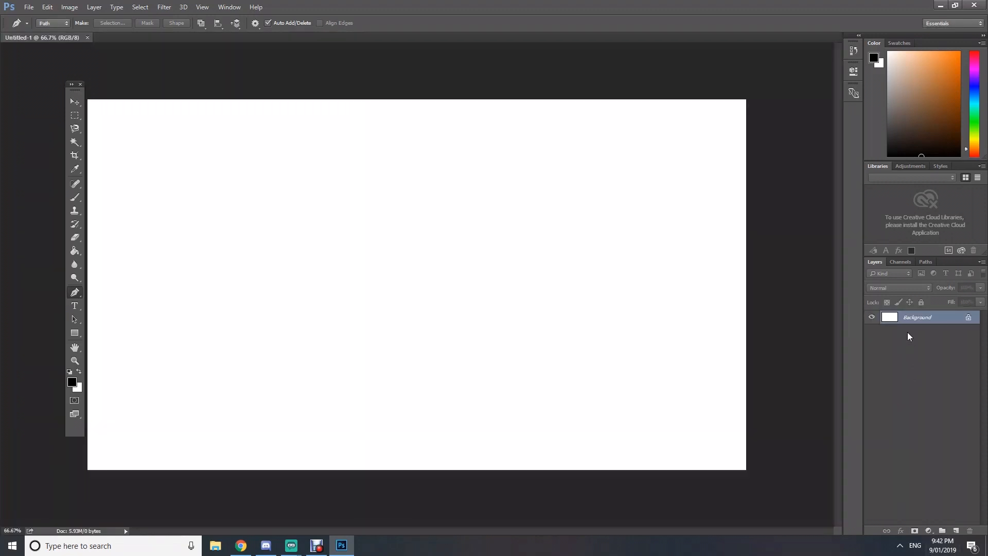
Add a new layer, delete the Background layer, and paste the copied webcam screenshot into the new layer
left_click(955, 531)
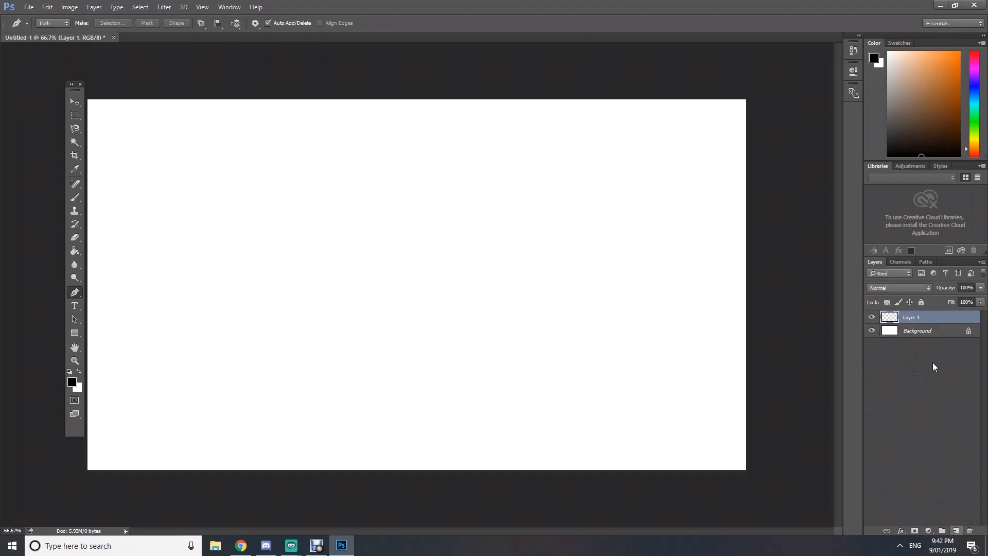
left_click(932, 331)
key("Delete")
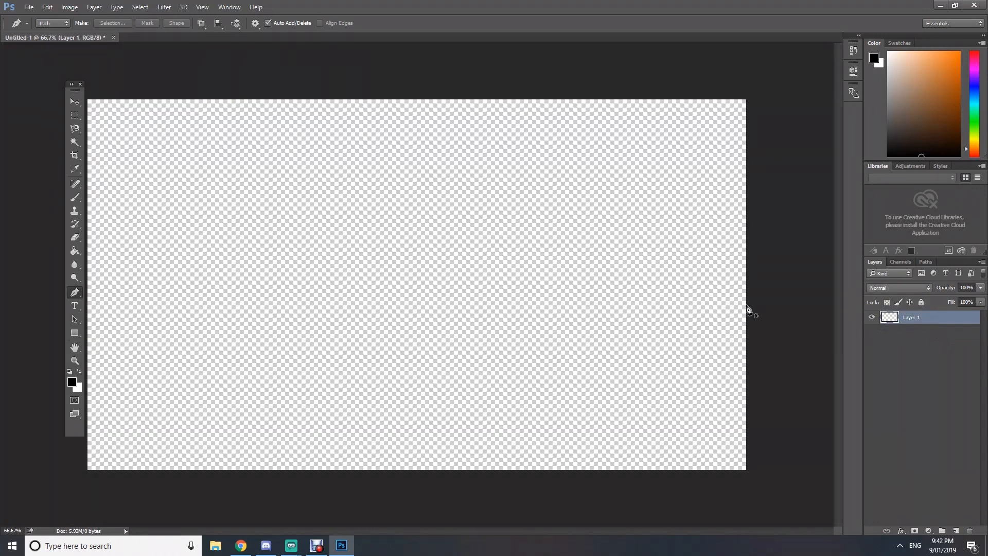
key("ctrl+v")
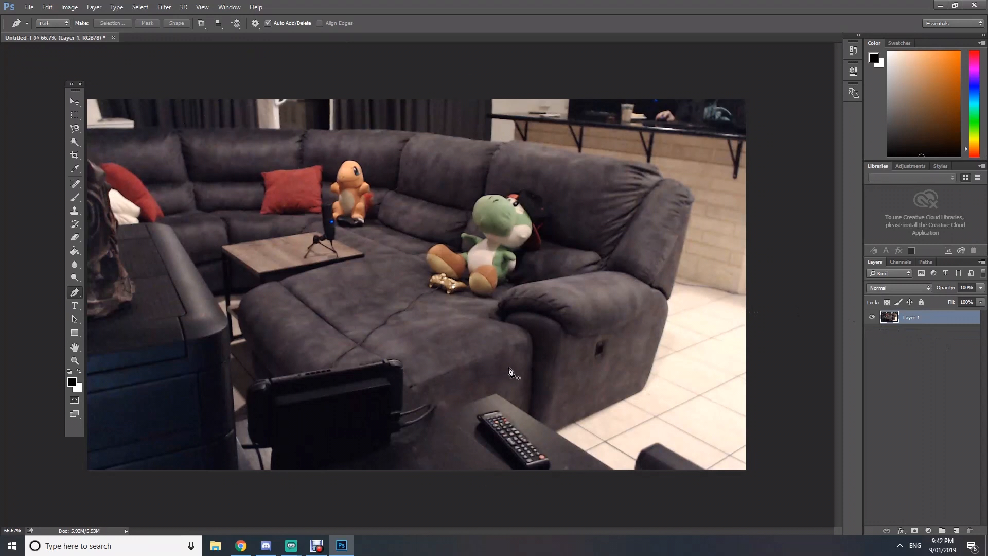
Start a Pen path at the couch's lower front corner and trace up its right side to the top of the backrest
left_click(559, 424)
key("ctrl+z")
left_click(556, 431)
left_click(643, 388)
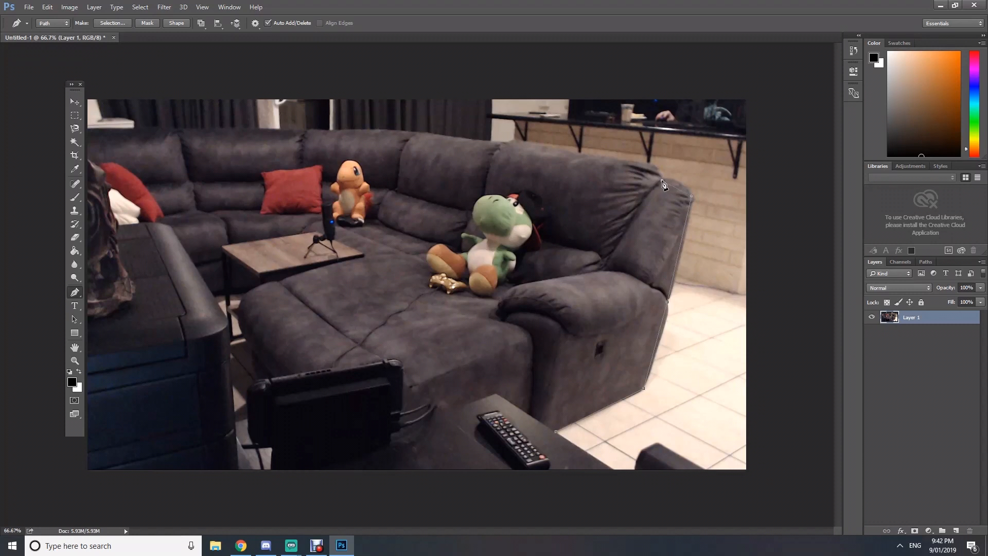
mouse_move(646, 179)
left_mouse_down()
mouse_move(625, 197)
mouse_move(628, 176)
mouse_move(638, 181)
mouse_move(603, 181)
mouse_move(647, 187)
left_mouse_up()
left_click_drag(635, 186, 635, 184)
Continue the Pen path along the top of the couch's backrest, down its left part, and below the wooden table to the chaise
left_click(413, 133)
left_click(275, 132)
left_click(169, 130)
left_click(210, 286)
left_click(253, 286)
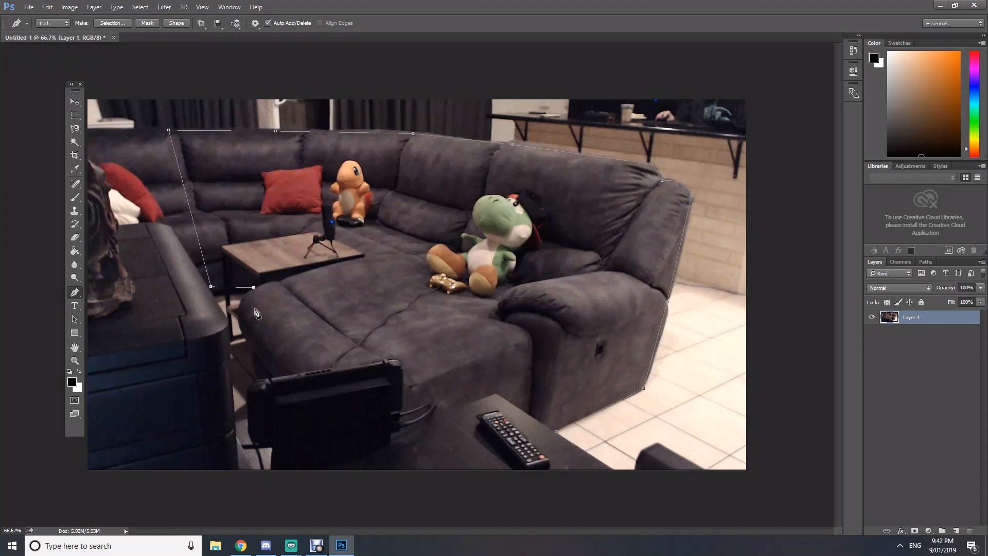
Curve the path around the chaise's front, close it along the couch's lower edge, and convert it to a new selection
left_click_drag(247, 341, 271, 376)
left_click(296, 375)
left_click(451, 407)
left_click(112, 23)
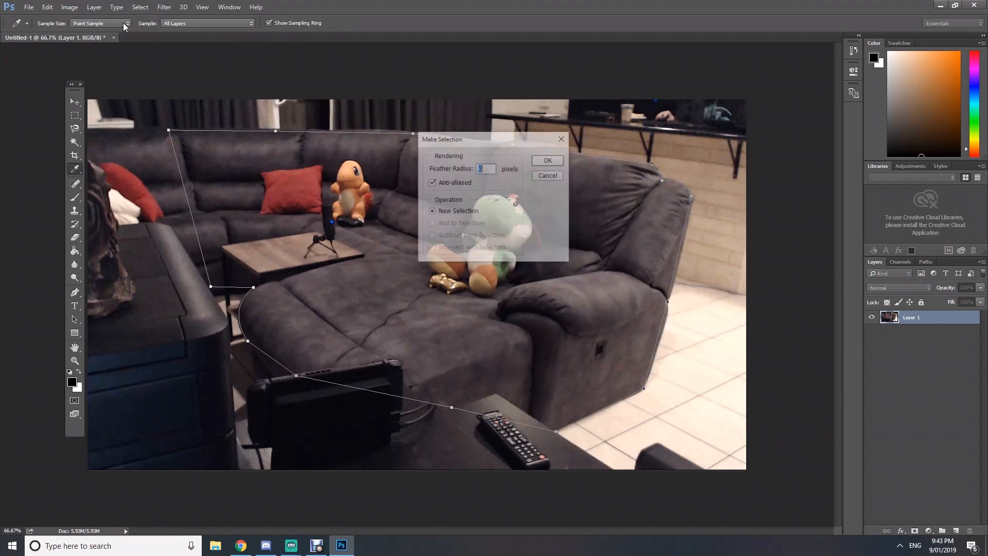
left_click(549, 161)
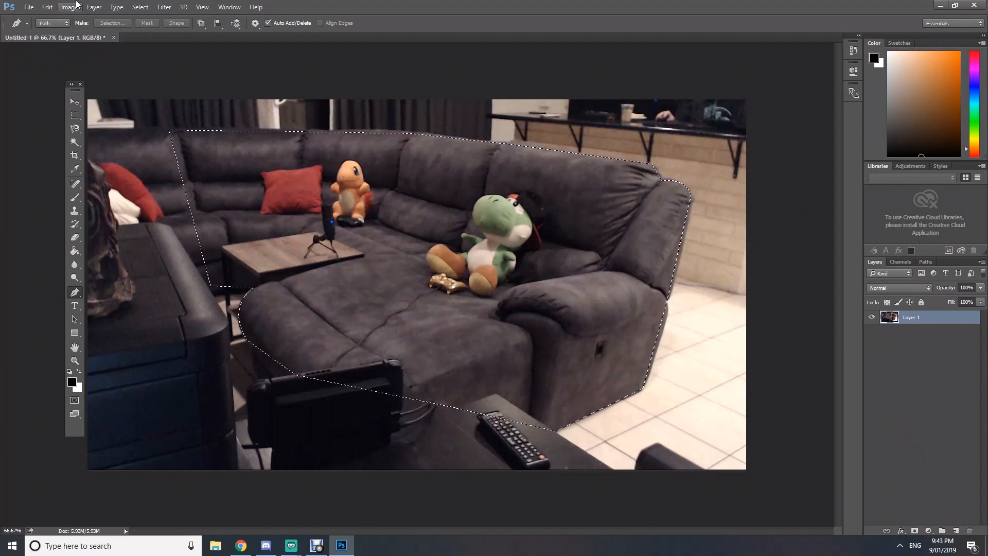
Invert the couch selection and delete everything outside the couch from the layer
left_click(103, 8)
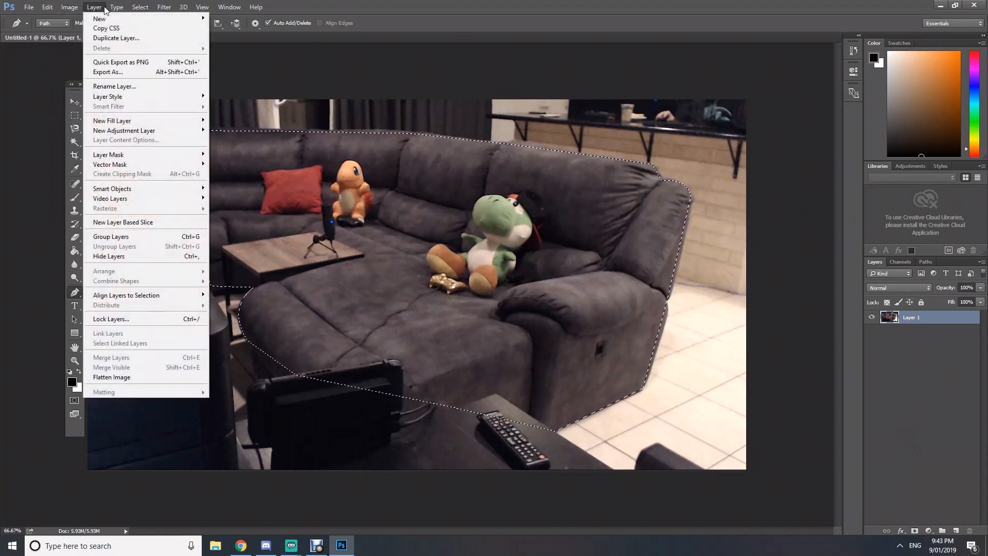
mouse_move(139, 9)
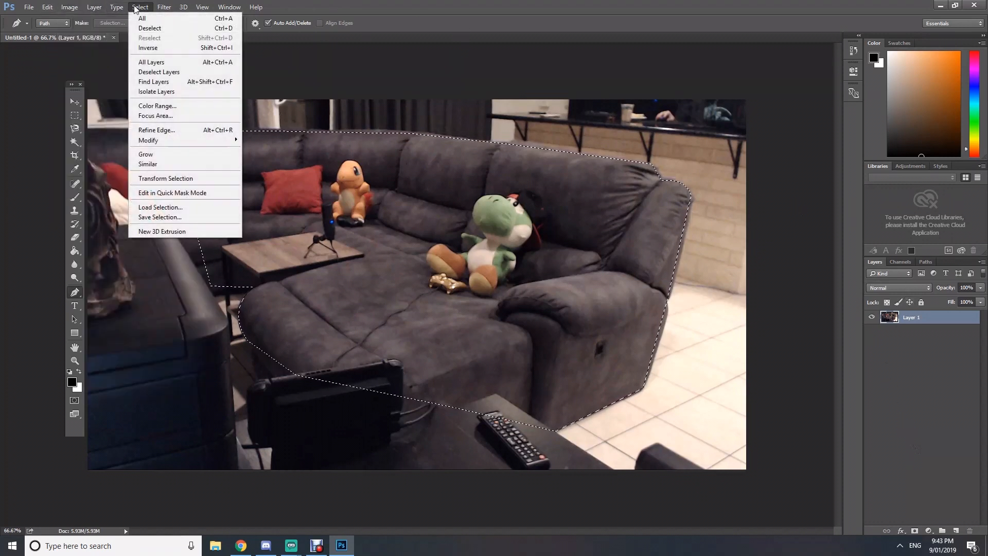
left_click(162, 49)
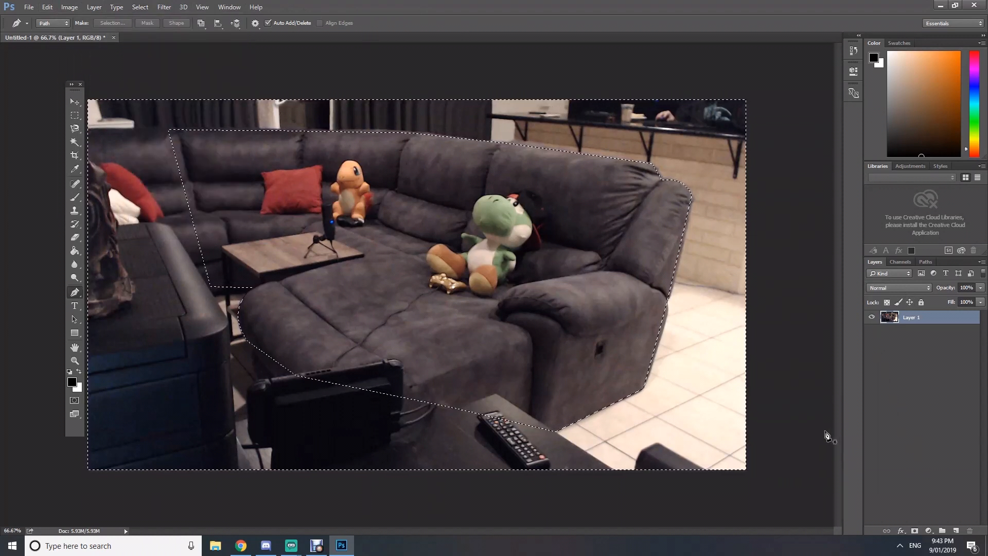
key("Delete")
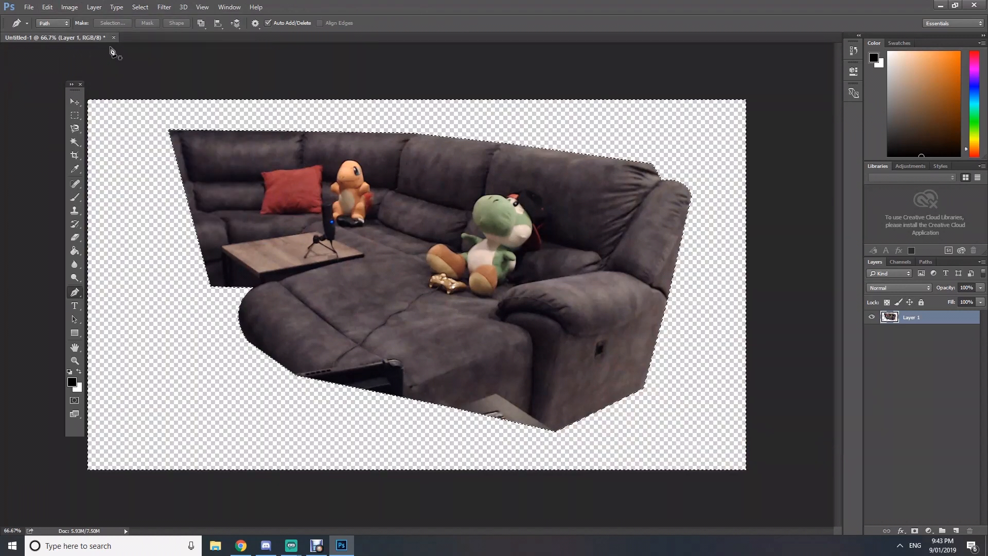
Invert the selection back to the couch and apply a black Color Overlay at 100% opacity to its layer
left_click(144, 7)
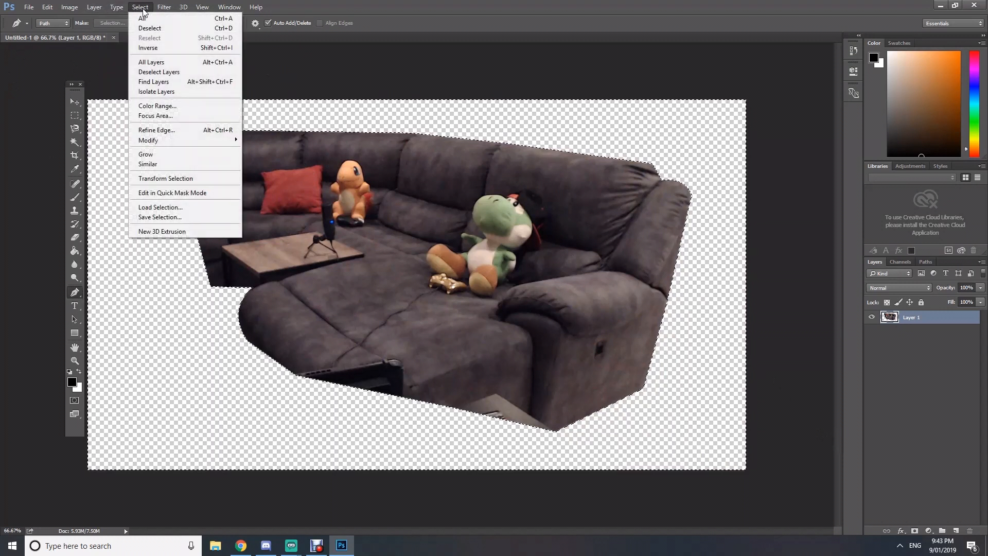
left_click(165, 48)
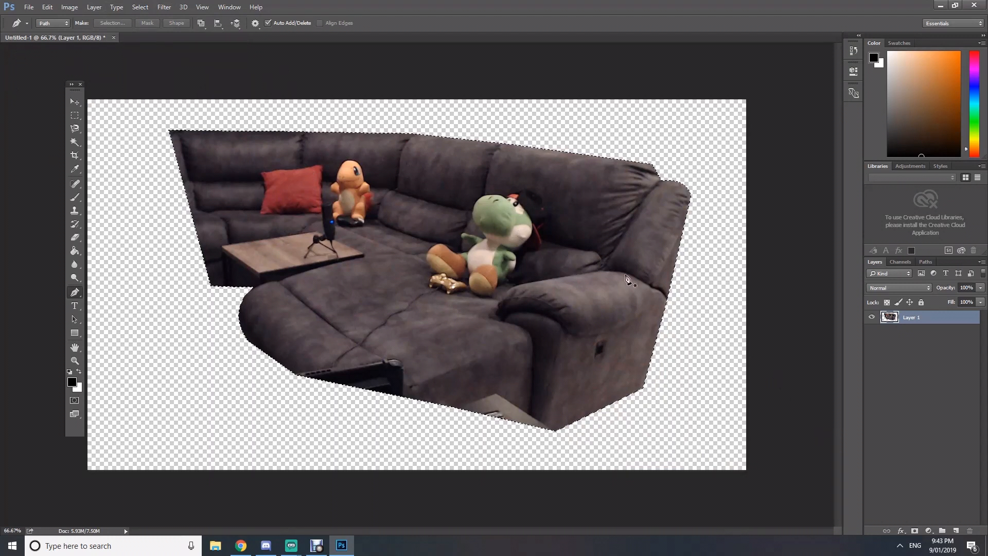
right_click(913, 322)
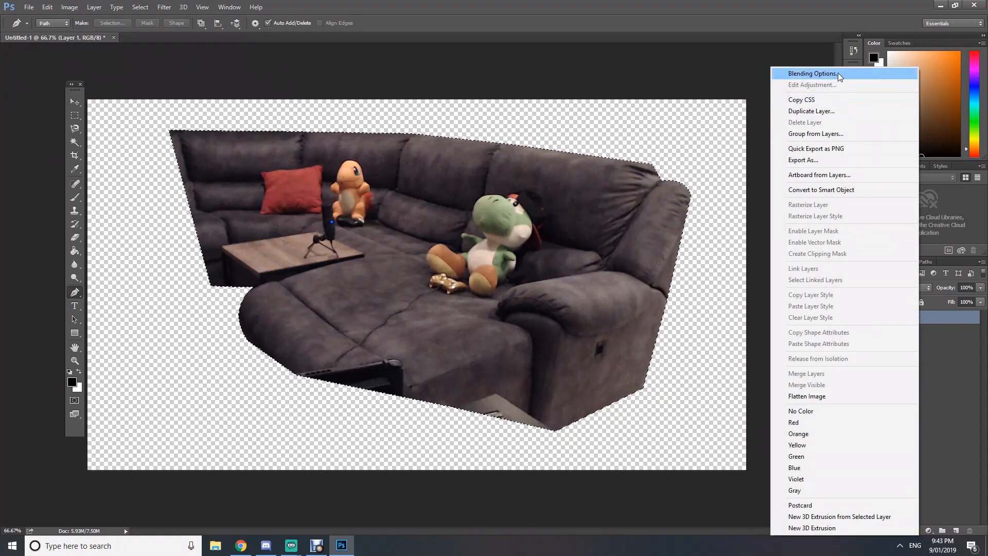
left_click(812, 74)
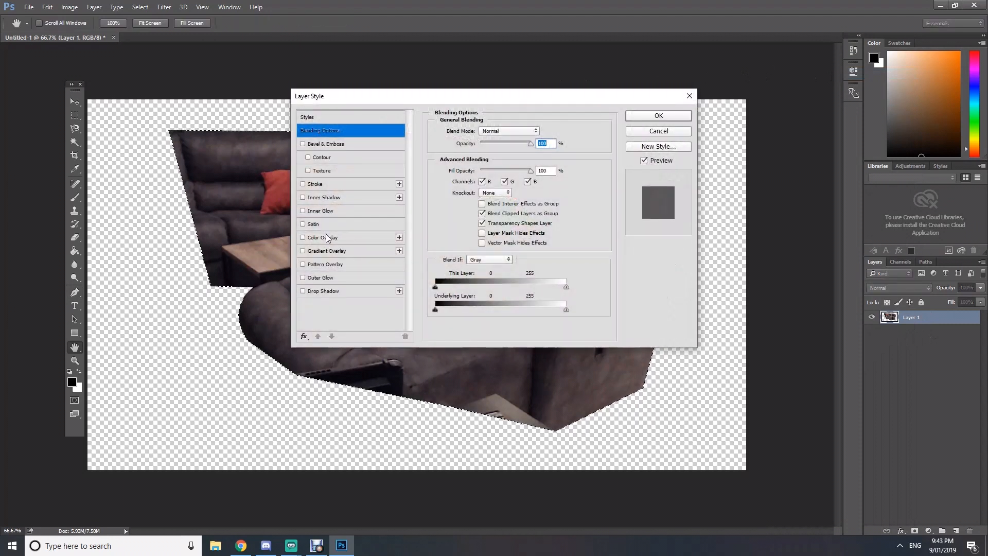
left_click(328, 237)
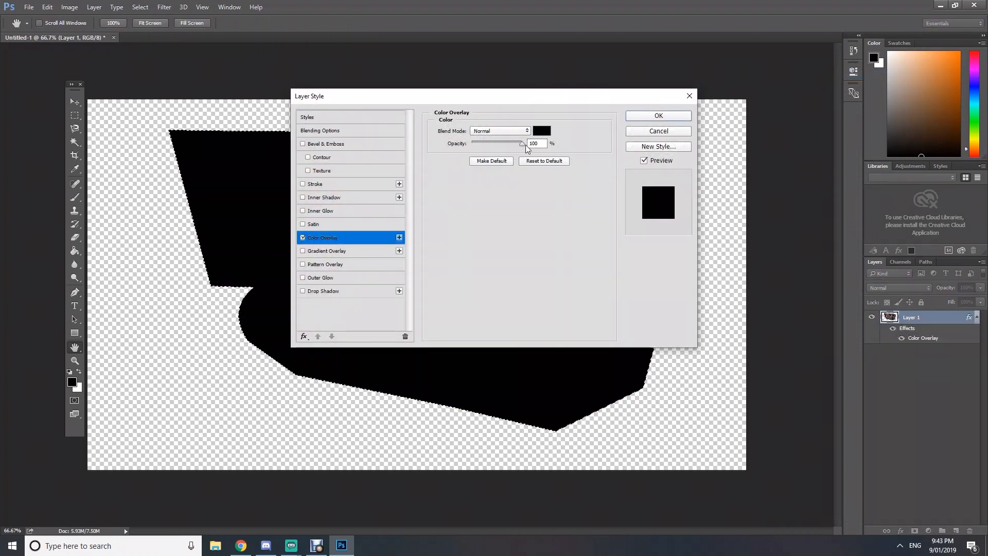
left_click(658, 115)
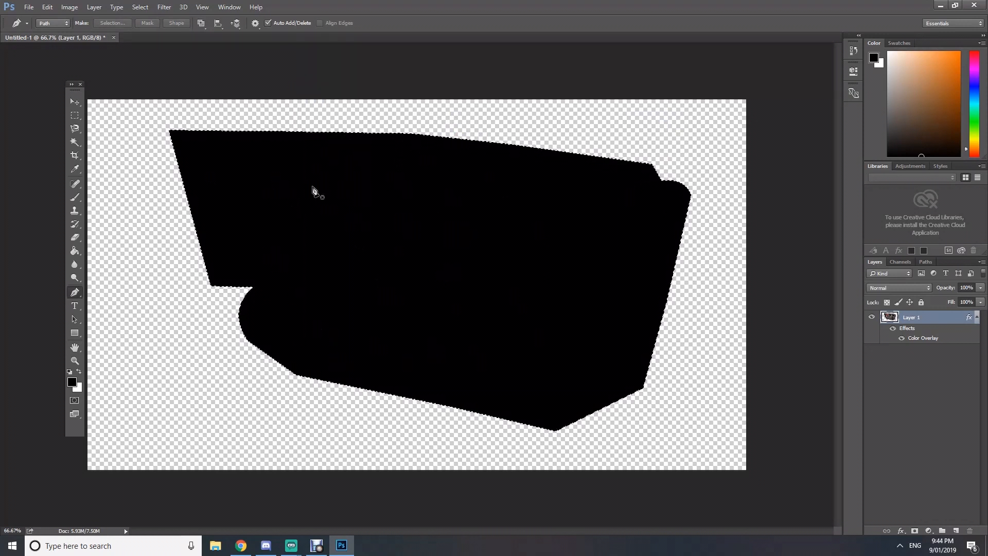
Export the couch shape as a 1920 x 1080 transparent PNG, replacing the existing couchmask1 file on the Desktop
left_click(28, 6)
mouse_move(96, 155)
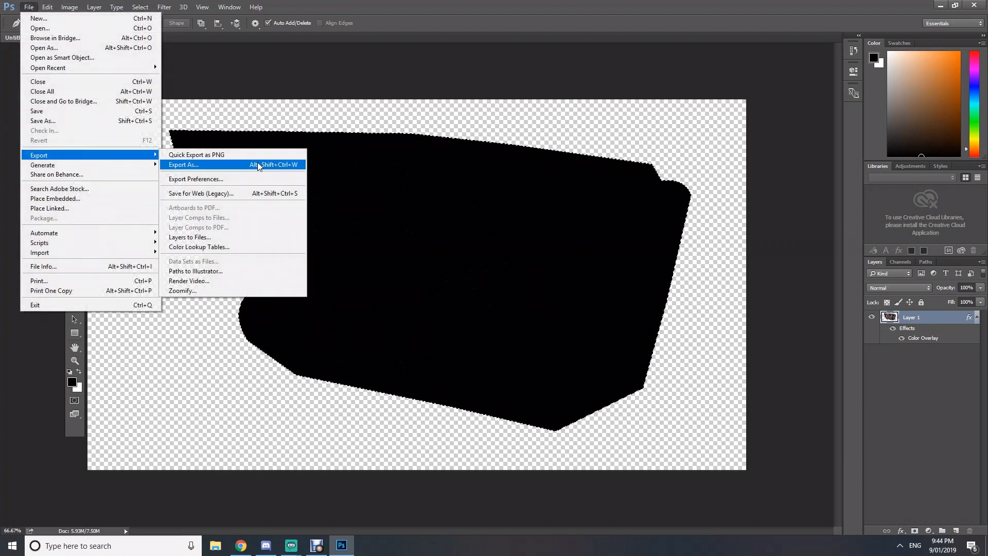
left_click(258, 165)
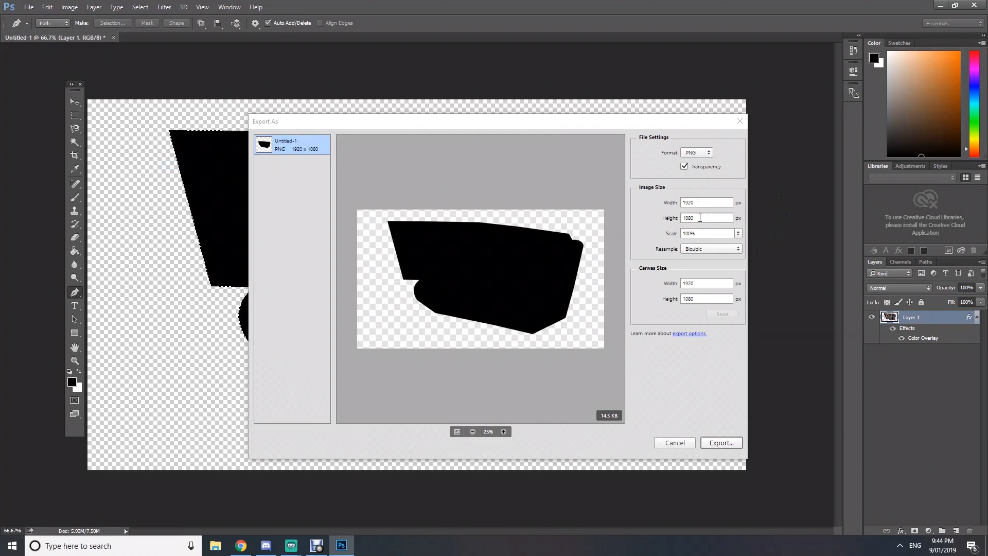
left_click(733, 441)
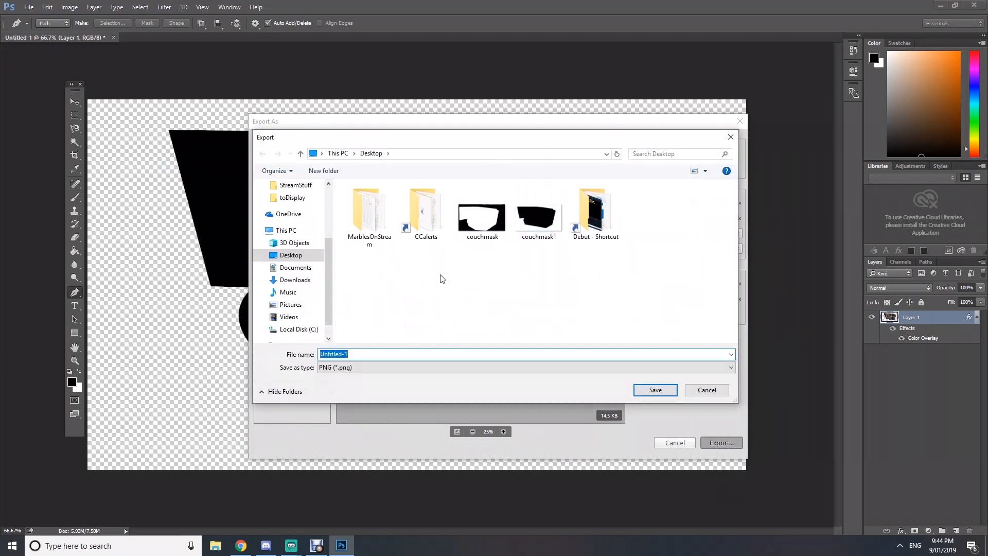
left_click(537, 219)
left_click(653, 389)
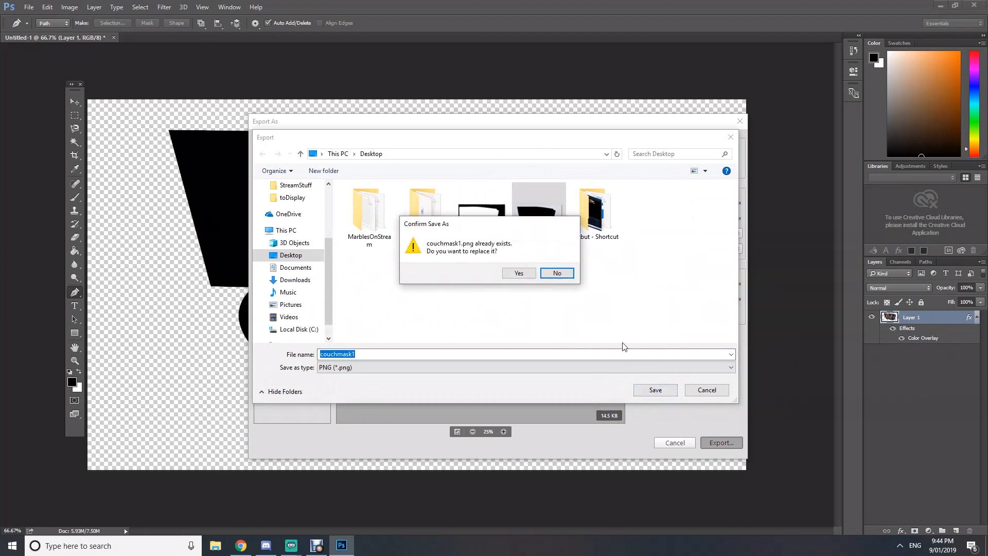
left_click(517, 273)
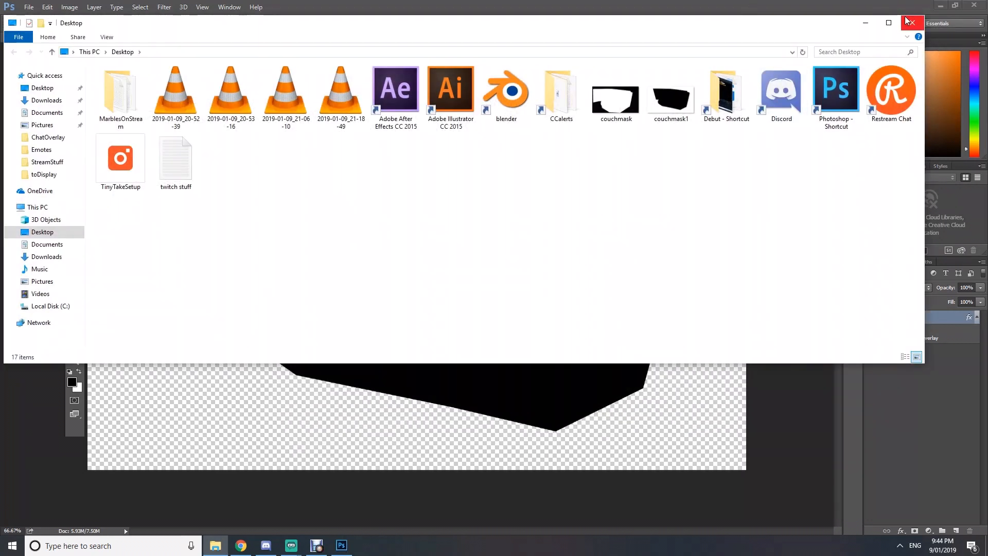
Close the Desktop folder window, quit Photoshop without saving, and close the Webcam preview projector in Streamlabs OBS
left_click(910, 22)
left_click(974, 5)
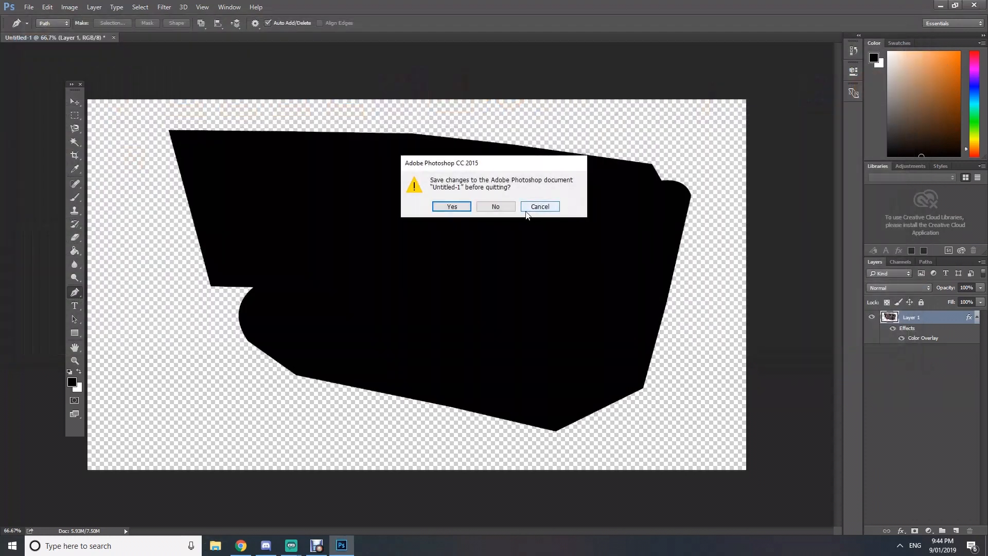
left_click(498, 207)
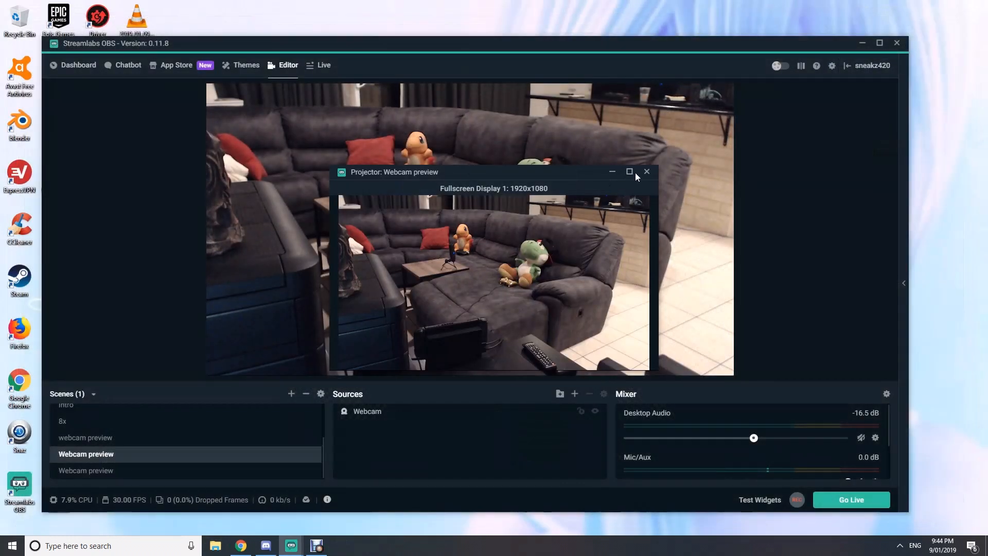
left_click(646, 171)
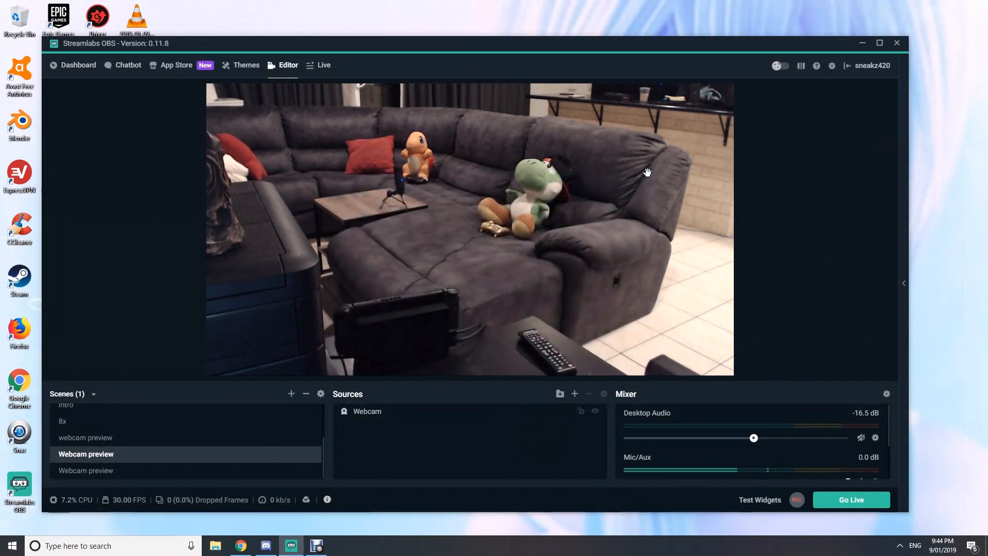
Open the source filters of the Webcam source
left_click(376, 412)
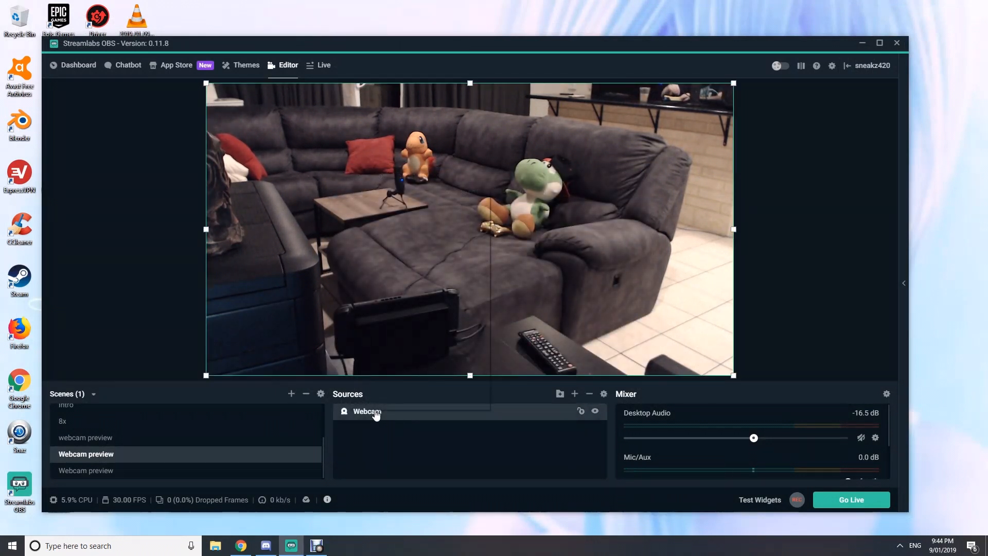
right_click(375, 414)
left_click(376, 415)
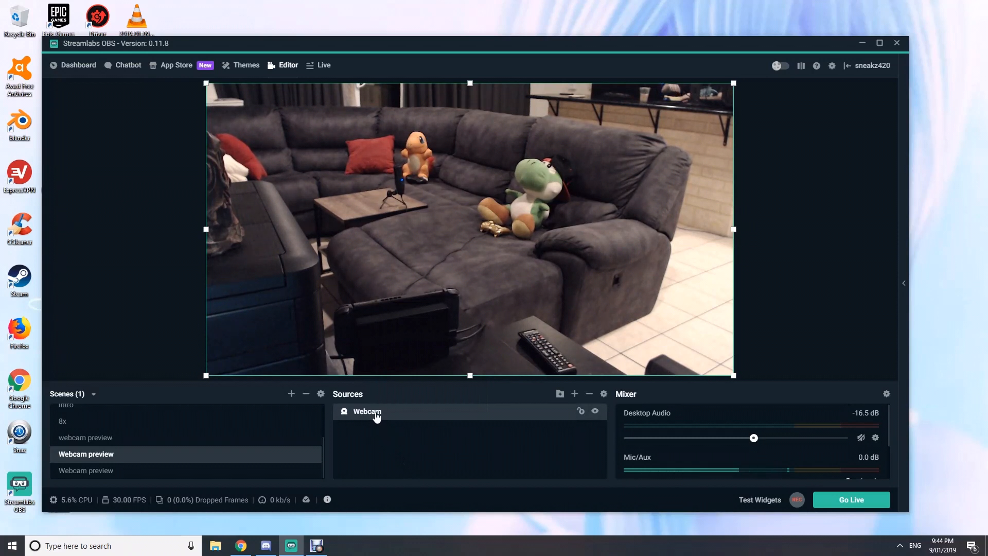
right_click(376, 414)
left_click(410, 343)
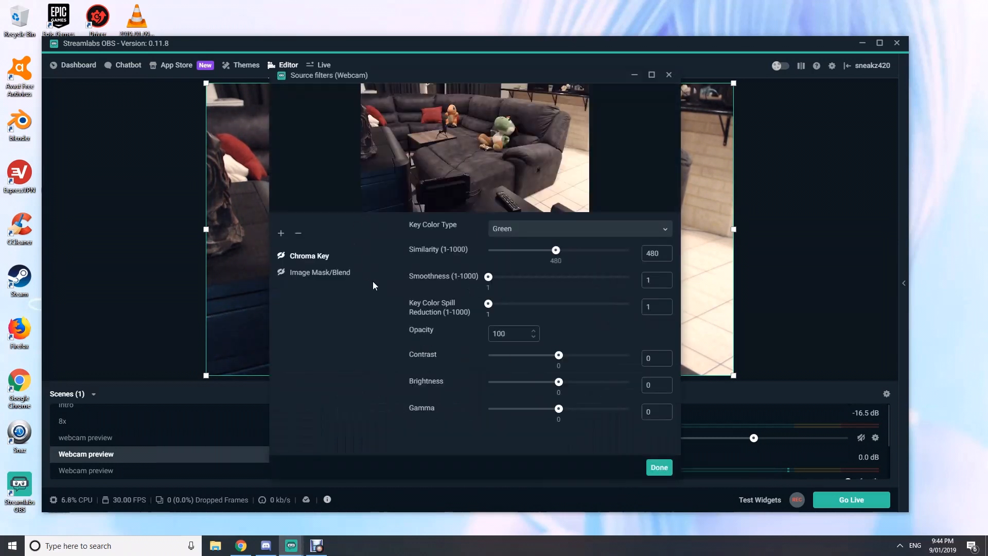
Add a new Image Mask/Blend filter to the Webcam source, keeping the suggested filter name
left_click(281, 233)
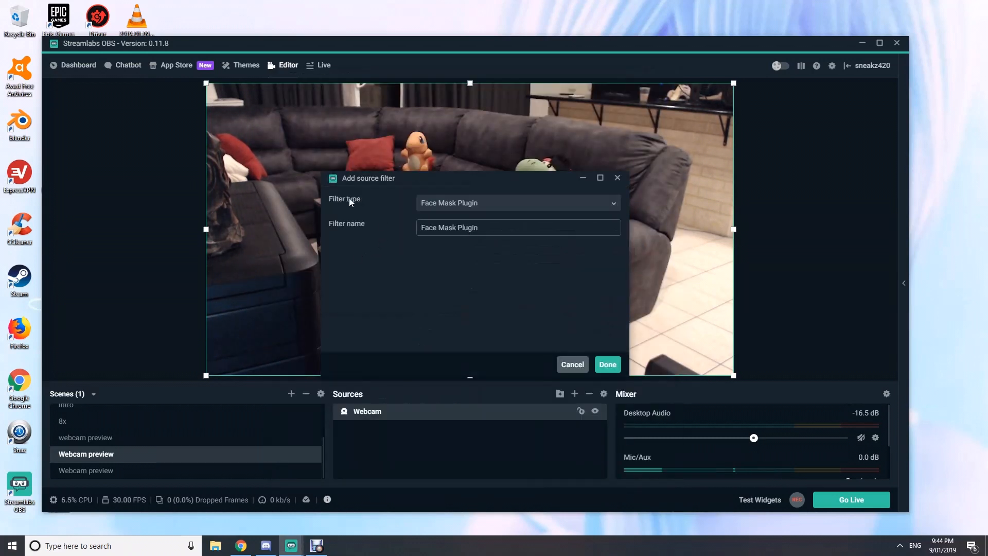
left_click(483, 204)
scroll(495, 272, "down", 3)
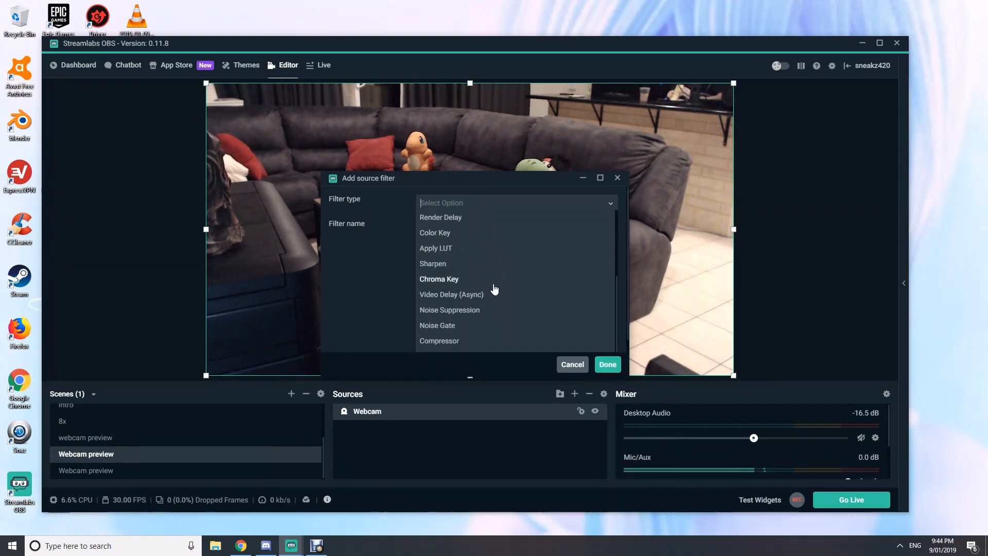
scroll(494, 290, "down", 1)
scroll(480, 299, "up", 3)
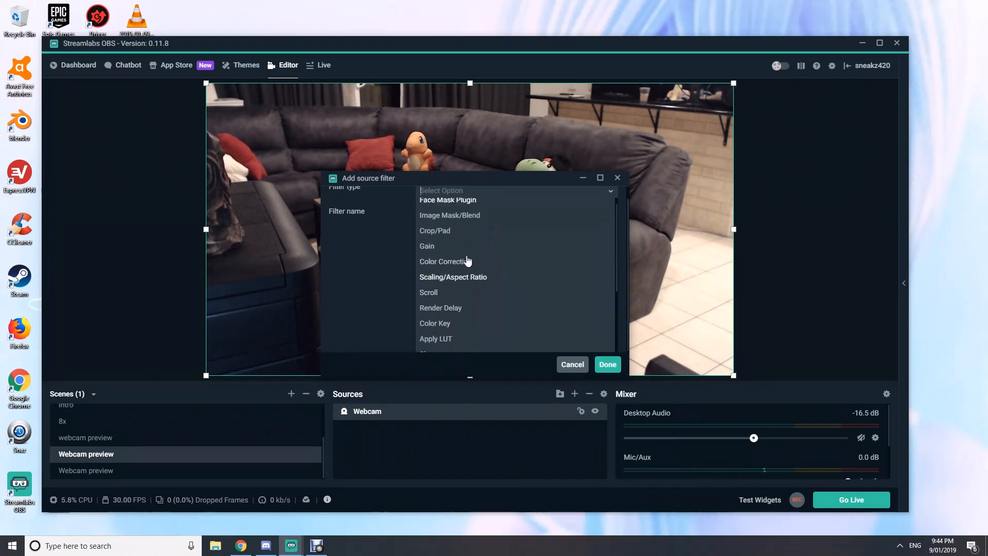
left_click(471, 227)
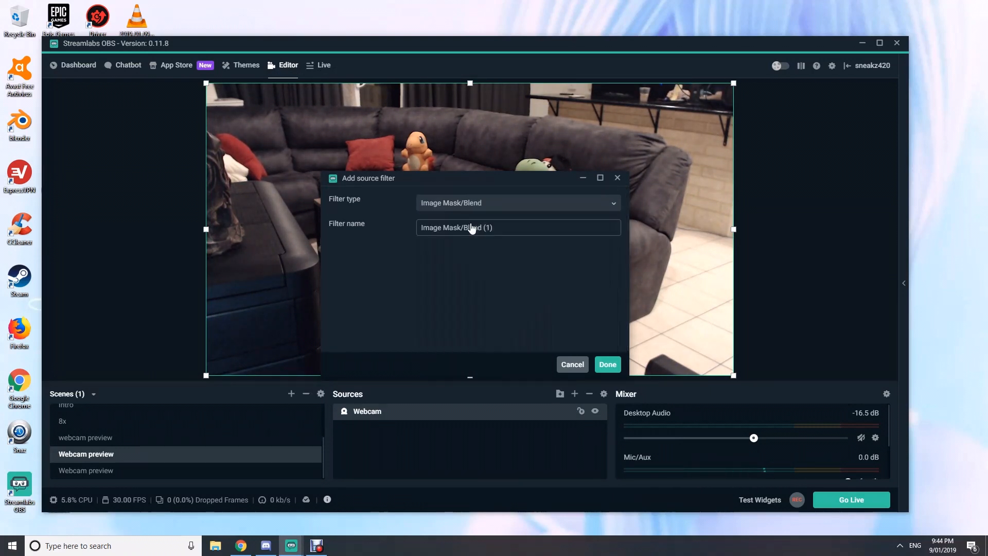
left_click(607, 365)
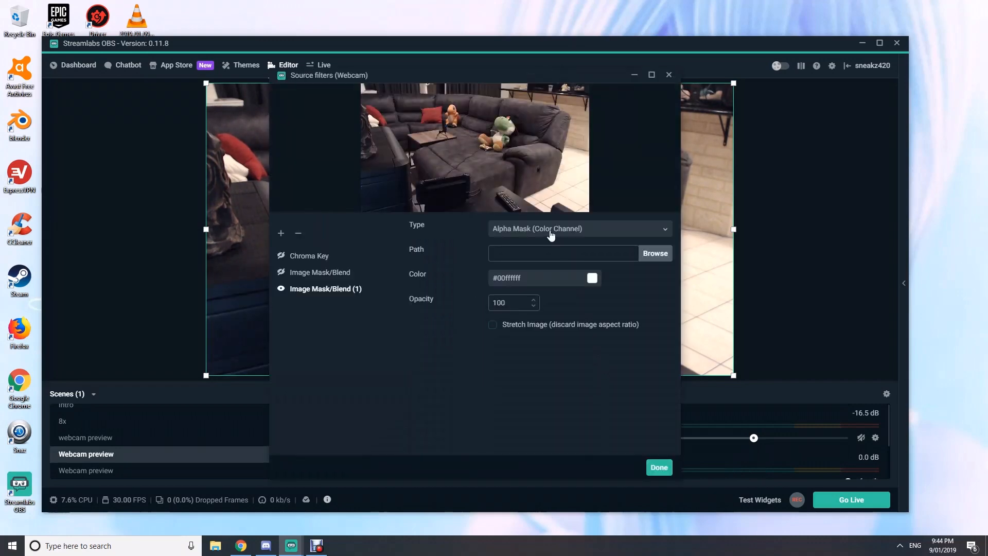
Load couchmask1.png from the Desktop into the new mask filter, set its type to Alpha Mask (Alpha Channel), and finish the filter setup
left_click(655, 253)
left_click(304, 159)
left_click(417, 328)
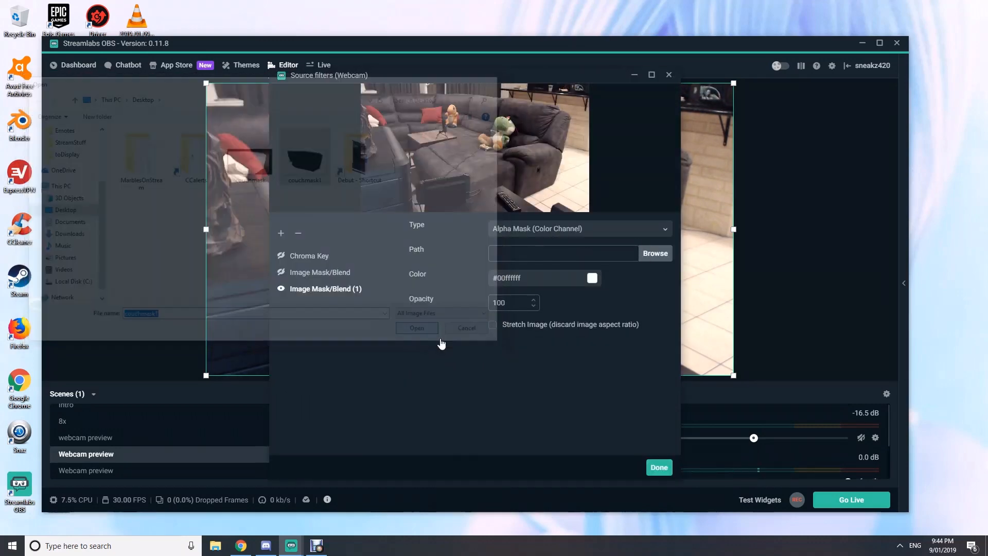
left_click(596, 233)
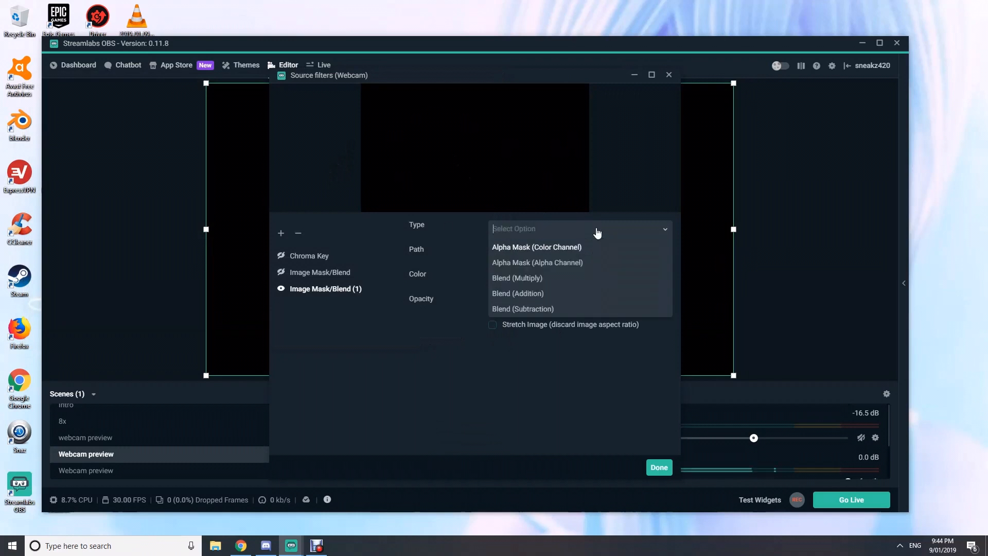
left_click(584, 263)
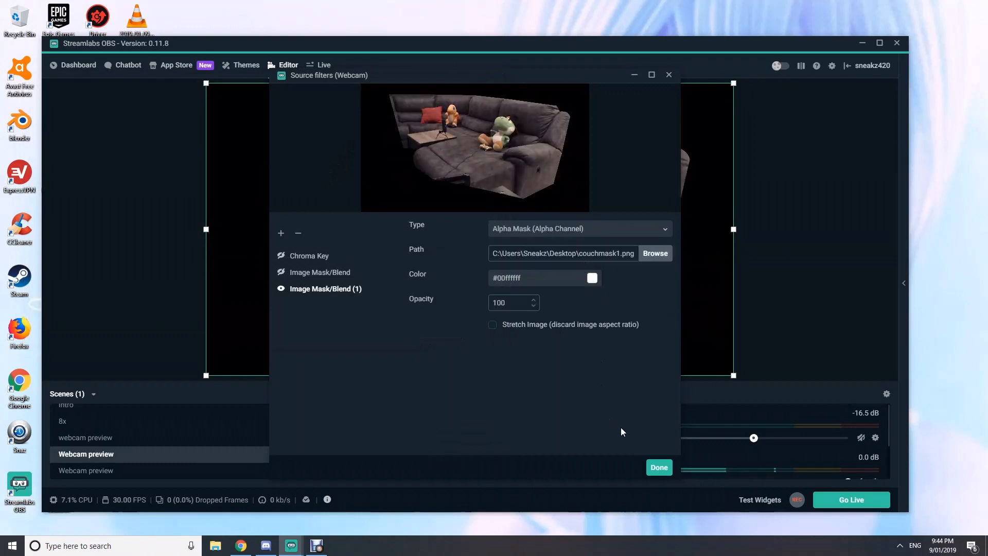
left_click(657, 468)
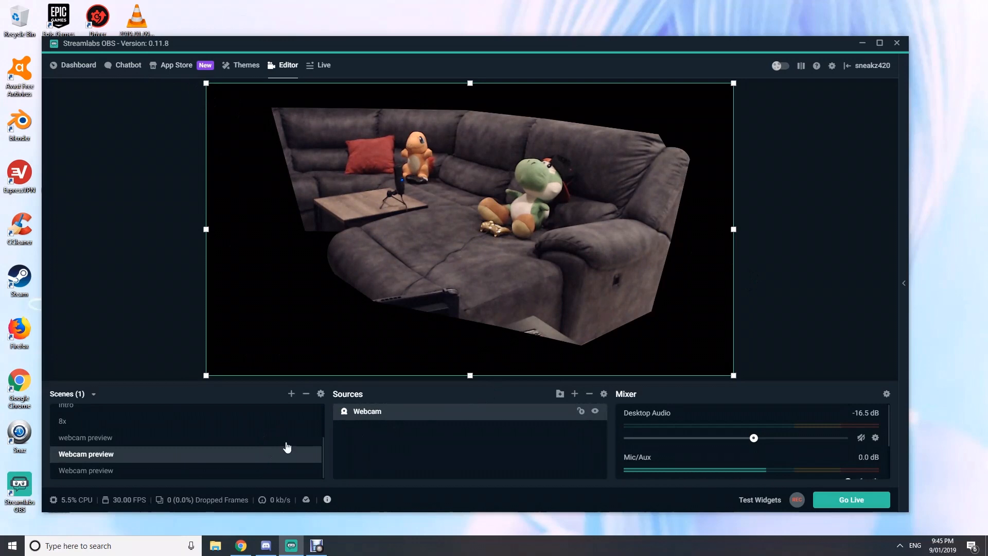
Switch to the Live scene and select the couch webcam on the canvas
scroll(92, 433, "up", 3)
left_click(81, 436)
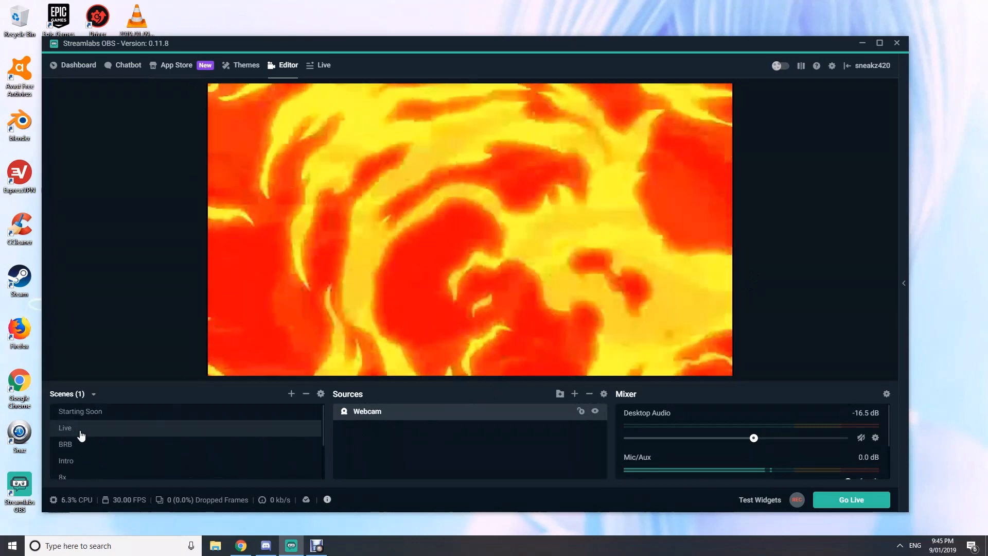
left_click(268, 191)
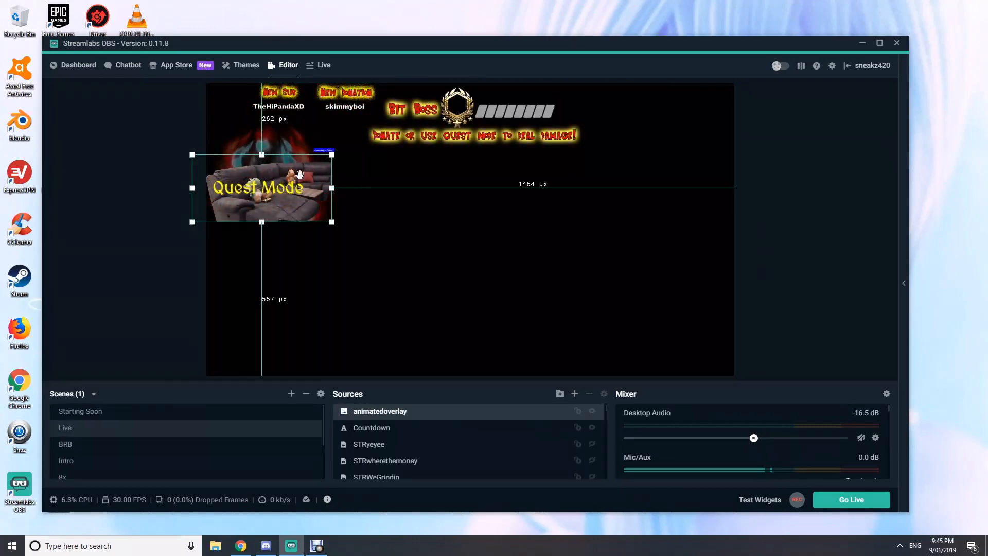
Enlarge the couch webcam and place it flush with the canvas's left edge, about 215 px below the top edge
left_click_drag(299, 173, 334, 172)
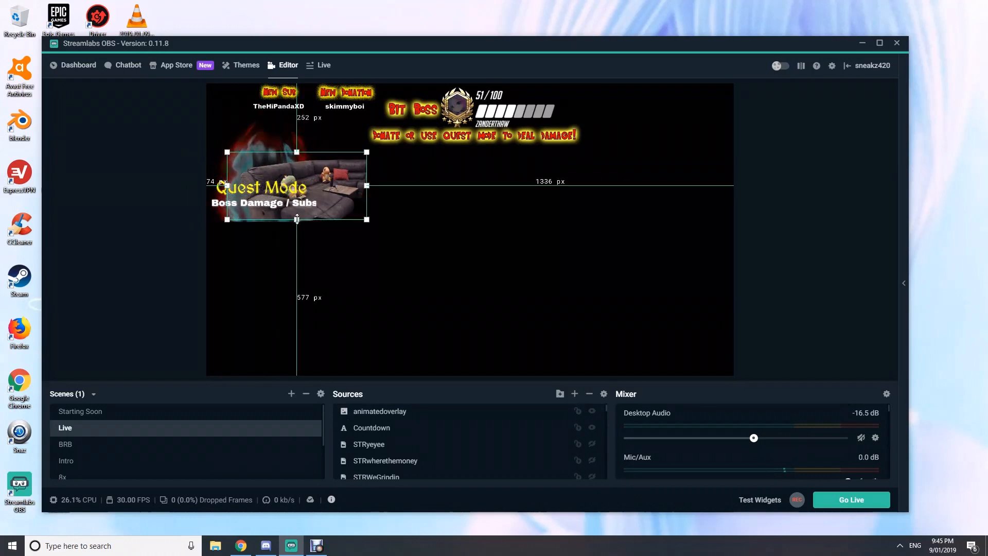
left_click_drag(296, 219, 298, 243)
left_click_drag(368, 197, 392, 198)
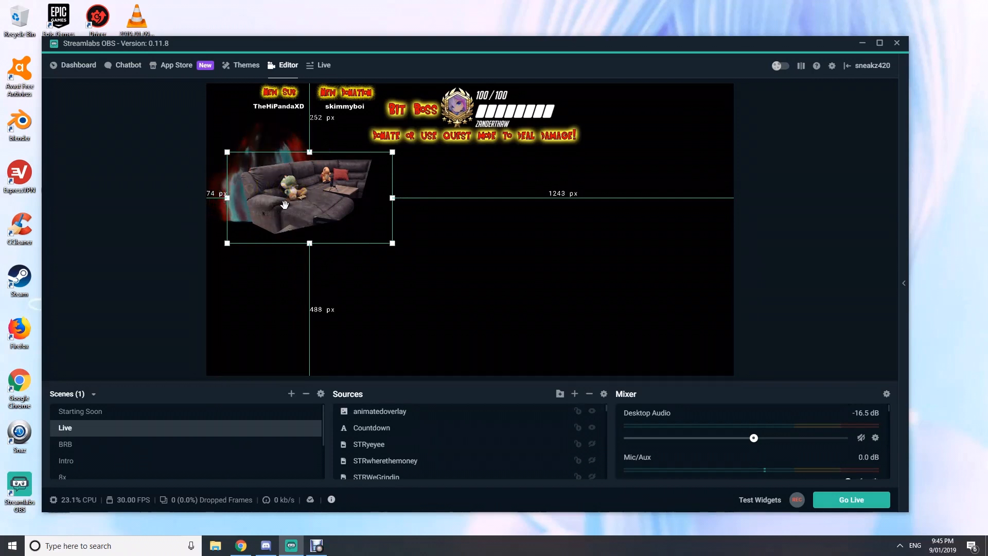
left_click_drag(321, 194, 301, 184)
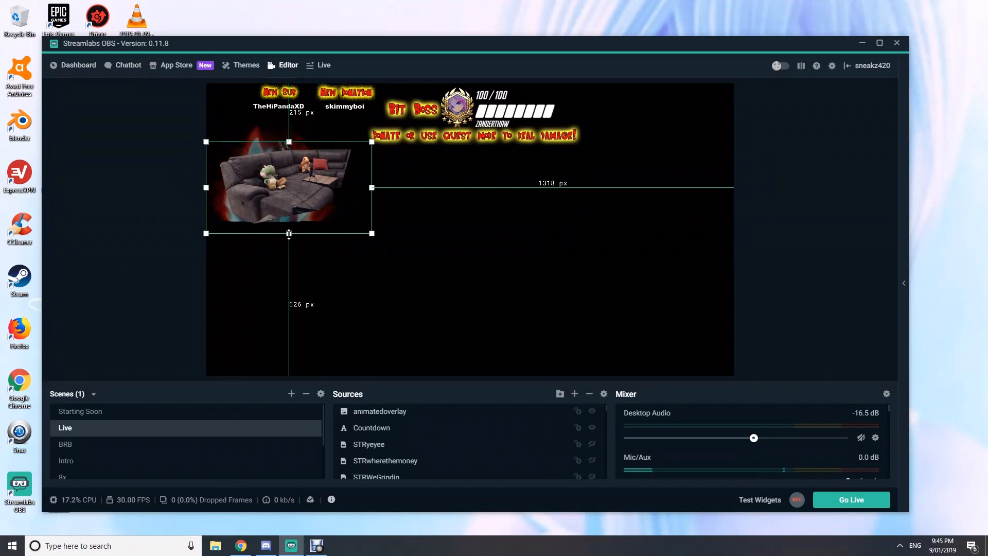
Shrink the couch webcam, place it over the flames about 255 px below the canvas's top edge and 1446 px from its right edge, and deselect
left_click_drag(289, 233, 290, 206)
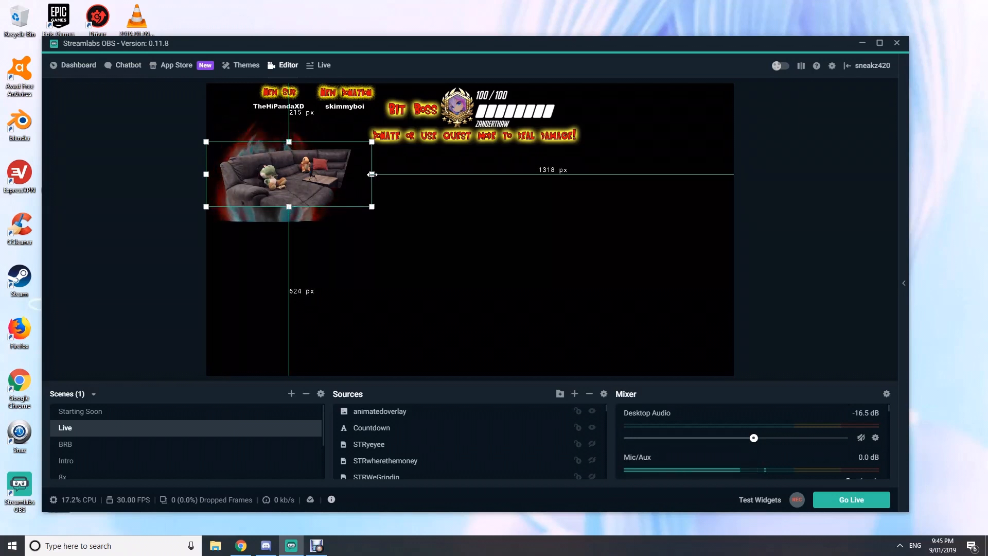
left_click_drag(372, 174, 291, 193)
left_click_drag(332, 156, 342, 151)
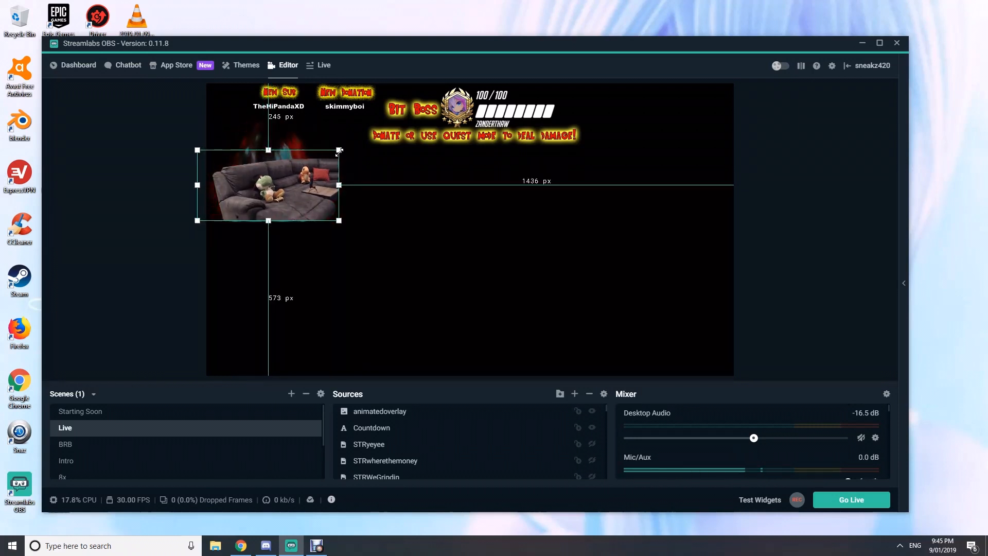
left_click_drag(284, 196, 283, 200)
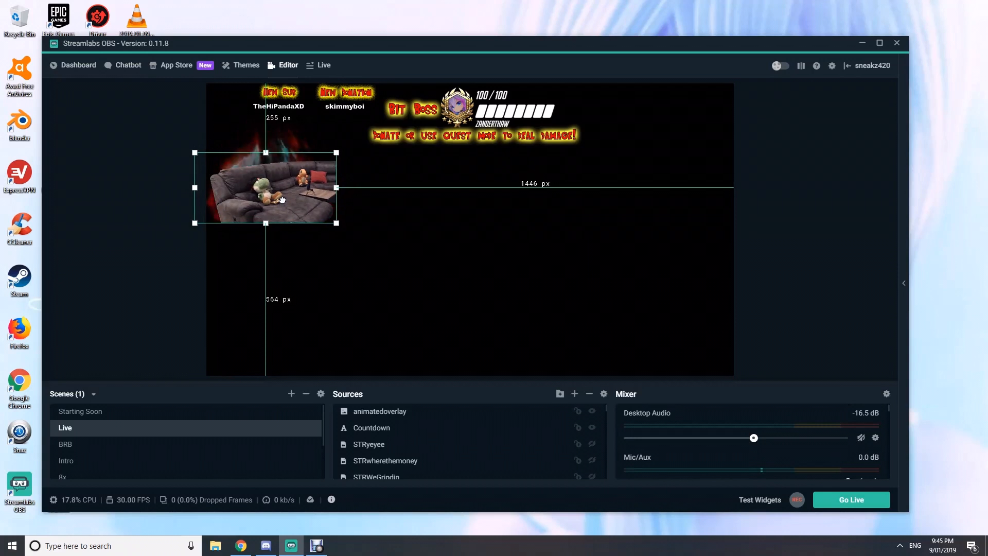
left_click(368, 275)
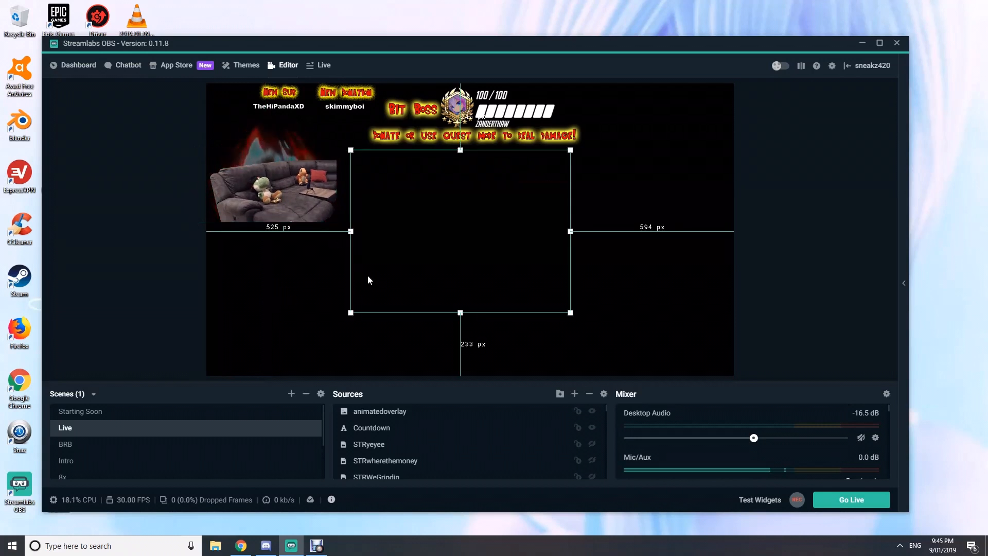
left_click(344, 336)
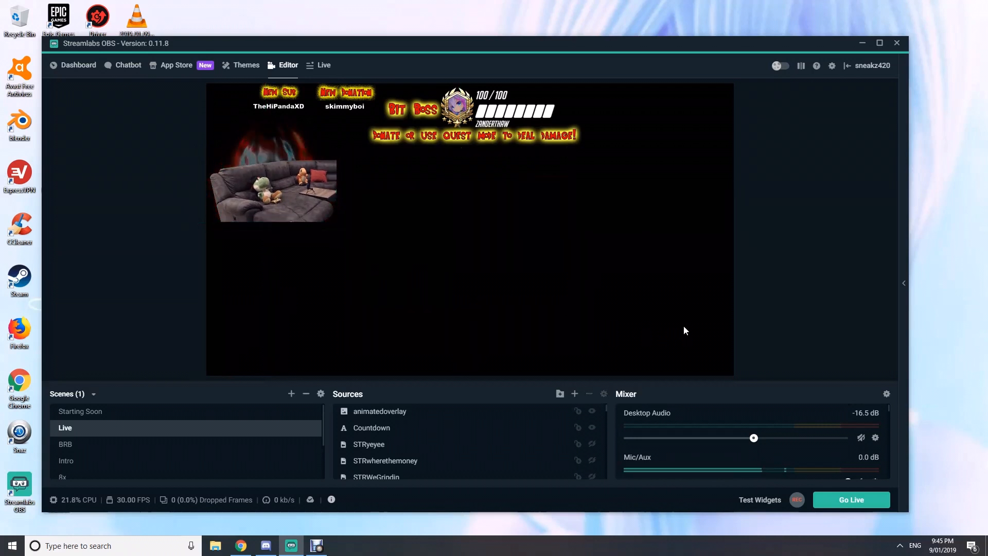